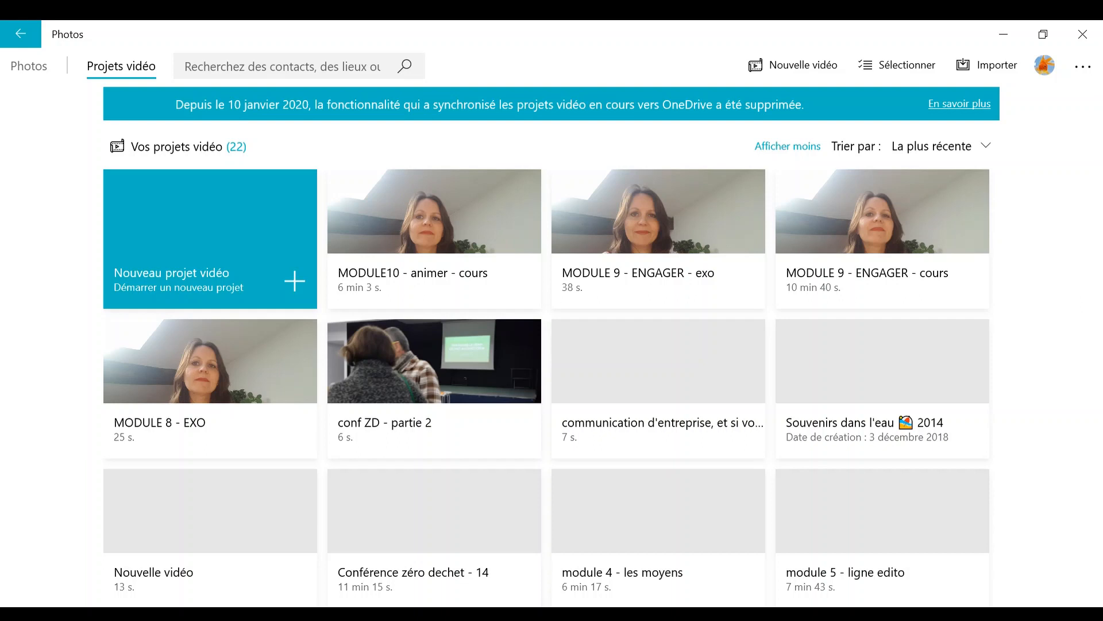
Step: Create a new video project named "module 10 - animer cours"
{"action": "left_click", "coordinate": [292, 278]}
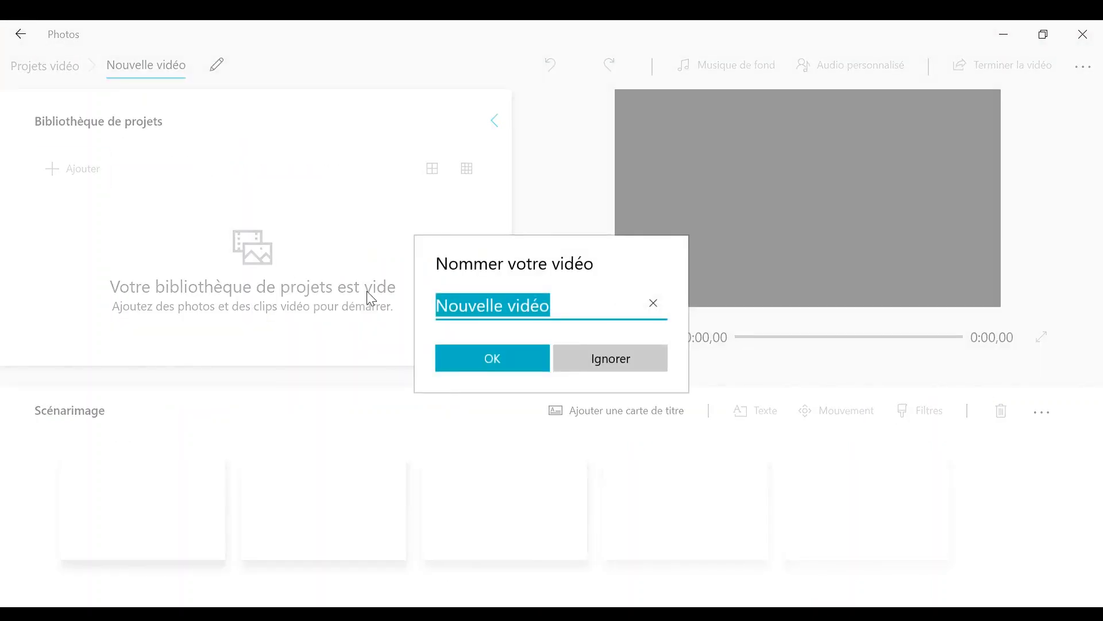
{"action": "type", "text": "module "}
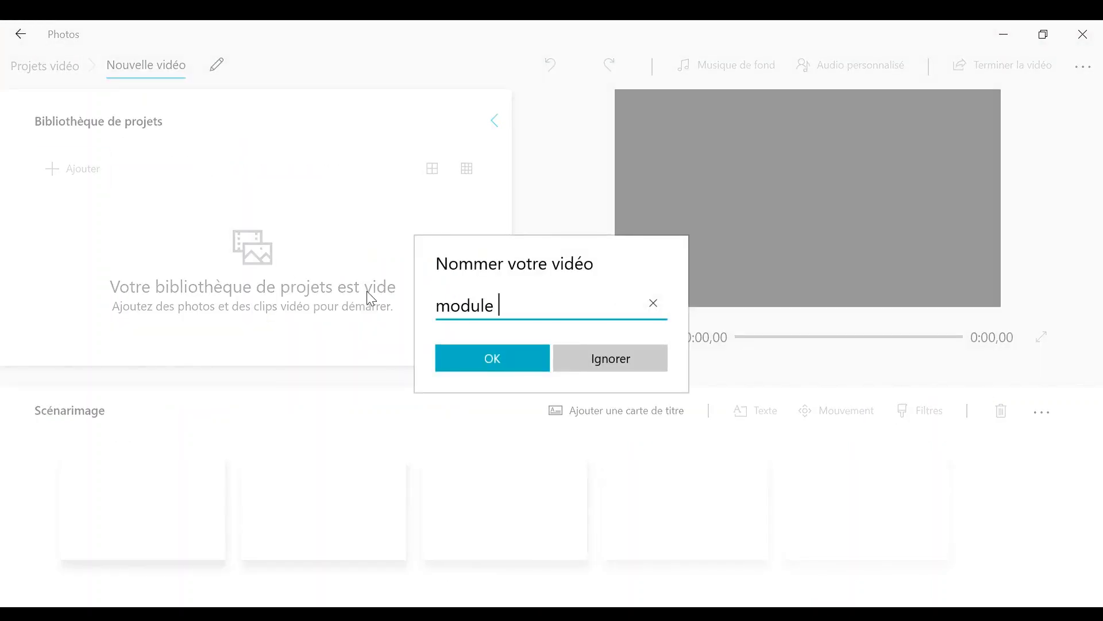
{"action": "type", "text": "&"}
{"action": "key", "text": "BackSpace"}
{"action": "type", "text": "101"}
{"action": "key", "text": "BackSpace"}
{"action": "type", "text": "- animer cours"}
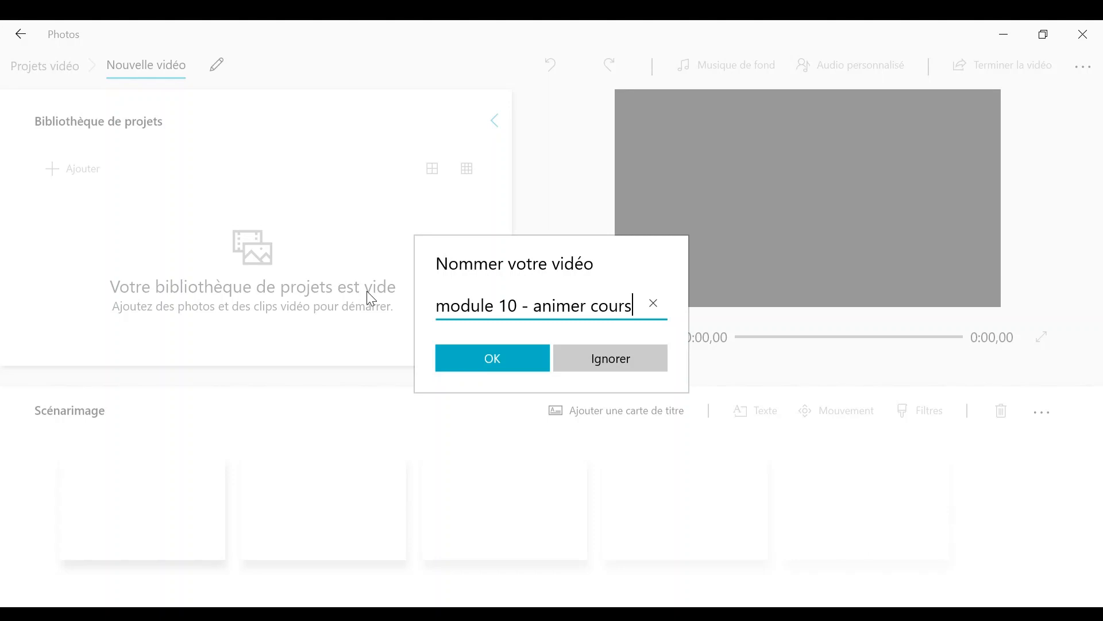
{"action": "left_click", "coordinate": [440, 351]}
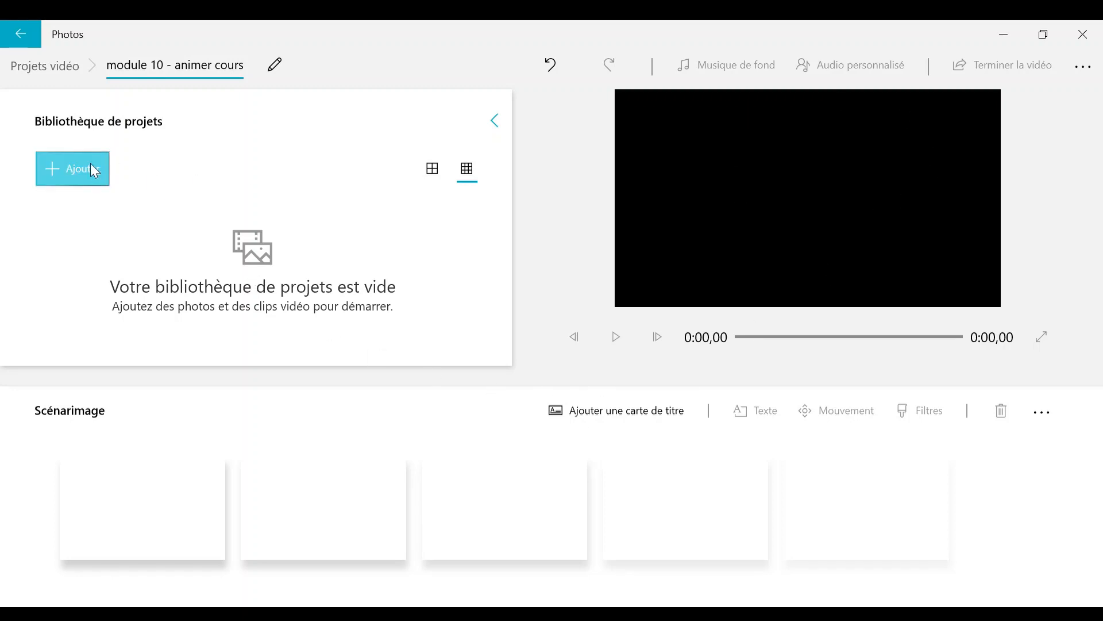
Step: Import the presenter clip and the ANIMER clip from this PC and place both in the storyboard
{"action": "left_click", "coordinate": [59, 169]}
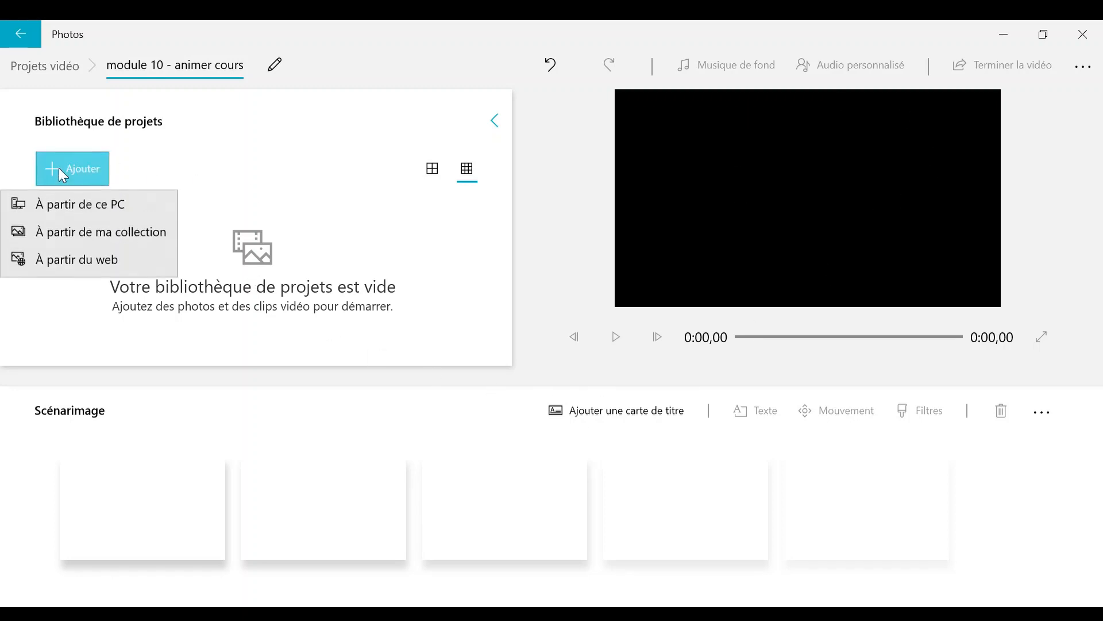
{"action": "left_click", "coordinate": [85, 202]}
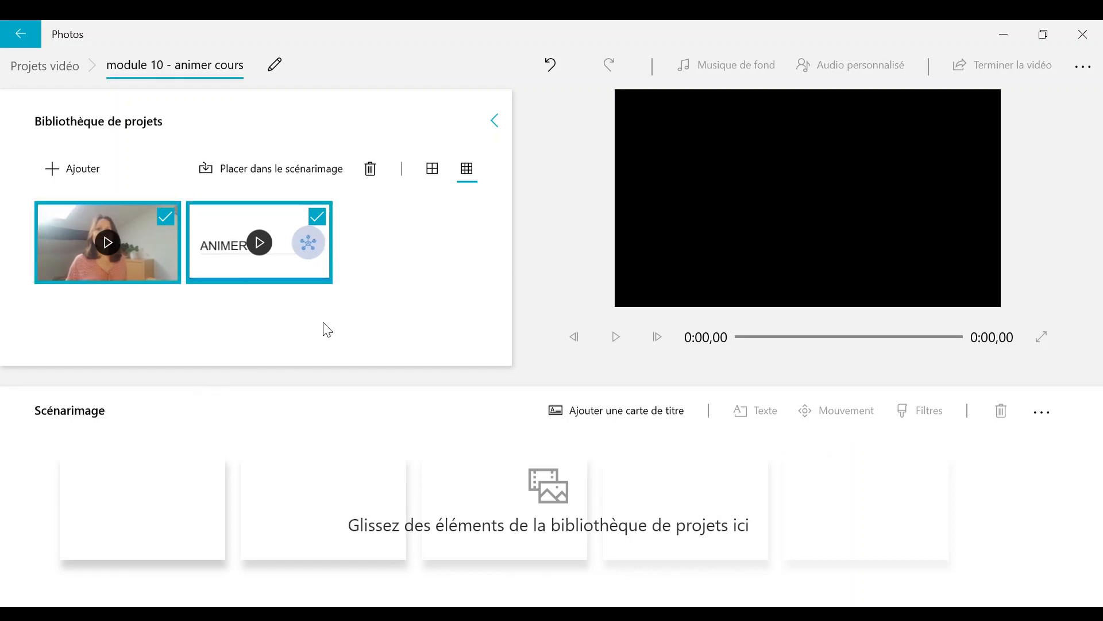
{"action": "left_click", "coordinate": [239, 178]}
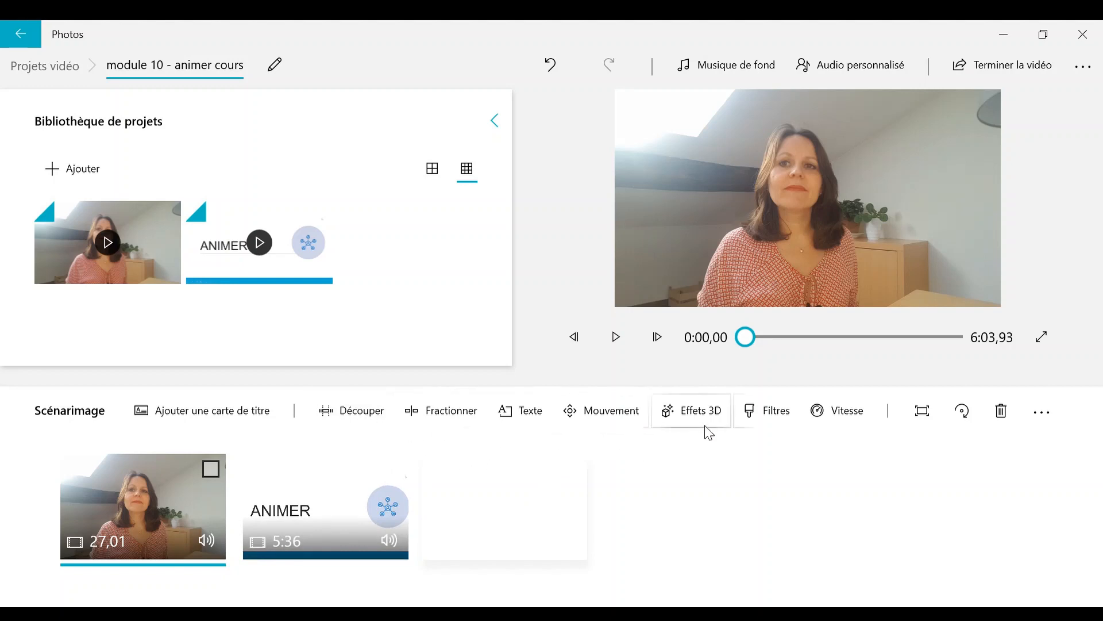
Step: Add two title cards at the start of the storyboard, ahead of the clips
{"action": "left_click", "coordinate": [194, 419]}
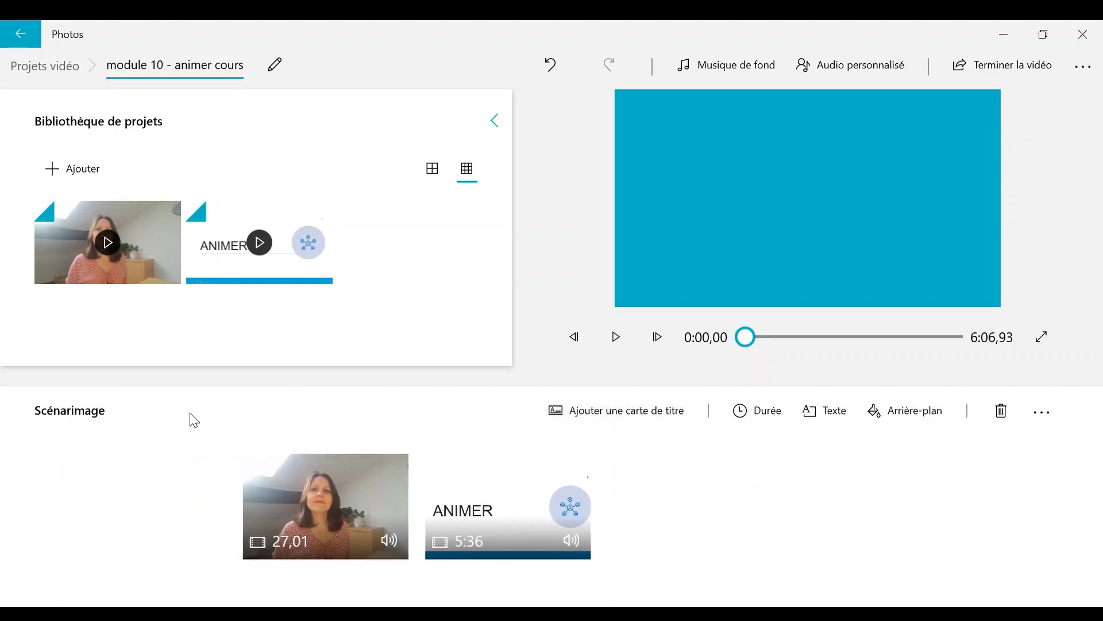
{"action": "left_click", "coordinate": [575, 415]}
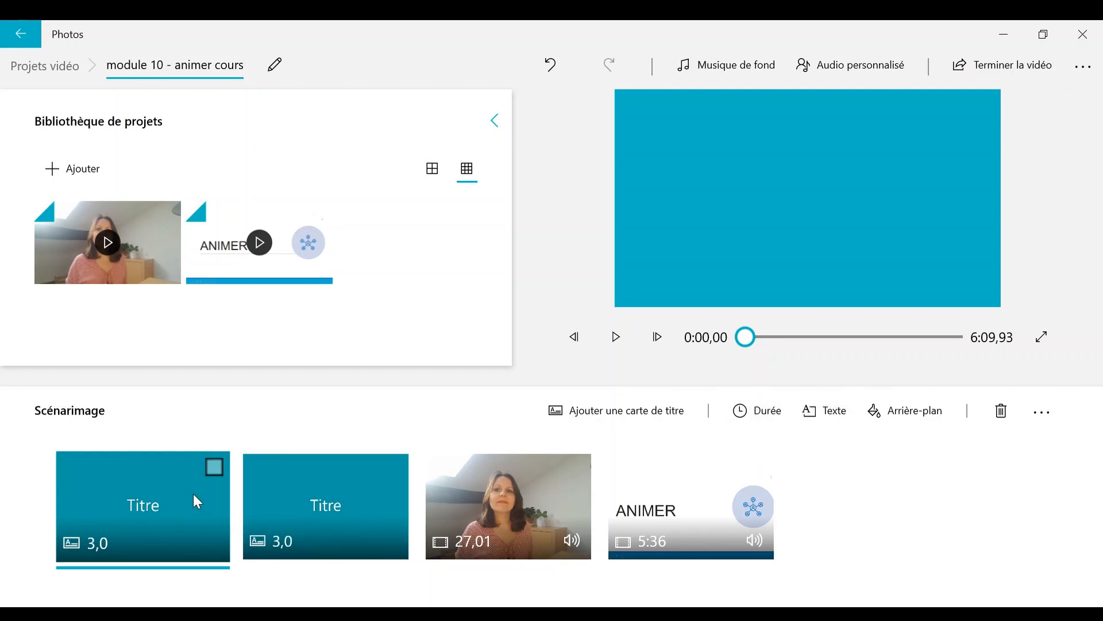
Step: Replace the placeholder text of the first title card with "MODULE 10"
{"action": "left_click", "coordinate": [840, 422]}
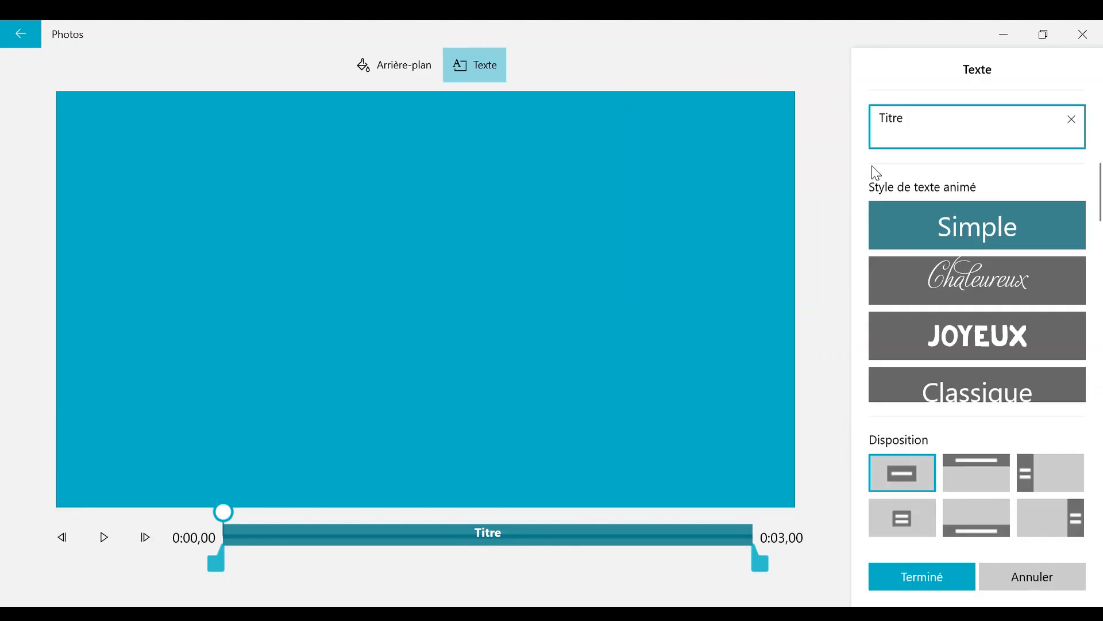
{"action": "type", "text": "MODUL"}
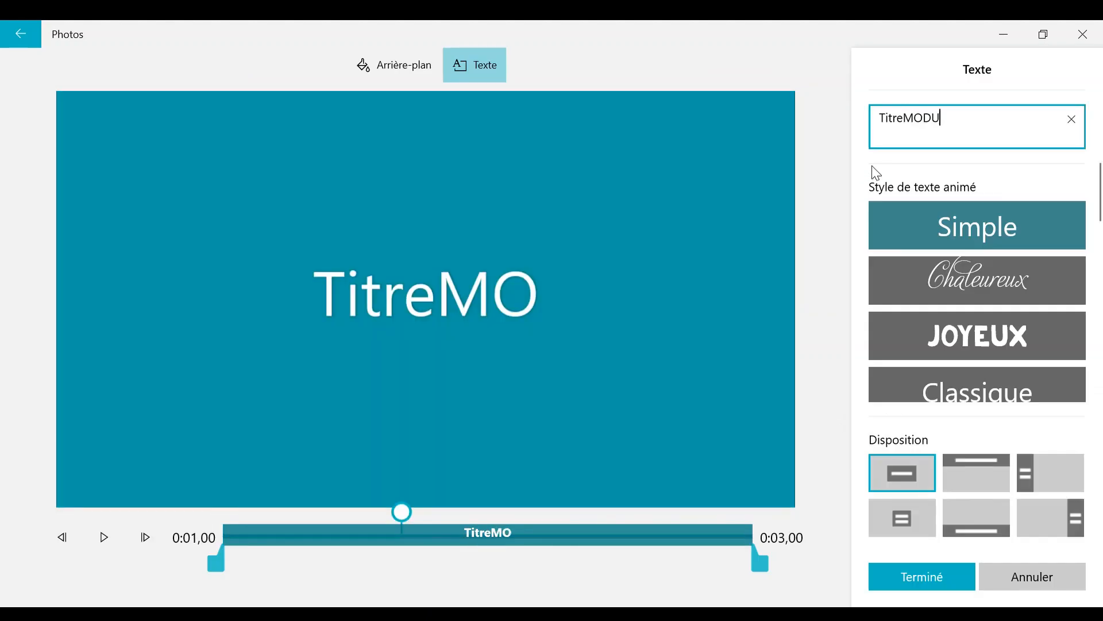
{"action": "key", "text": "BackSpace"}
{"action": "key", "text": "BackSpace"}
{"action": "key", "text": "BackSpace"}
{"action": "key", "text": "BackSpace"}
{"action": "key", "text": "BackSpace"}
{"action": "key", "text": "BackSpace"}
{"action": "key", "text": "BackSpace"}
{"action": "key", "text": "BackSpace"}
{"action": "key", "text": "BackSpace"}
{"action": "key", "text": "BackSpace"}
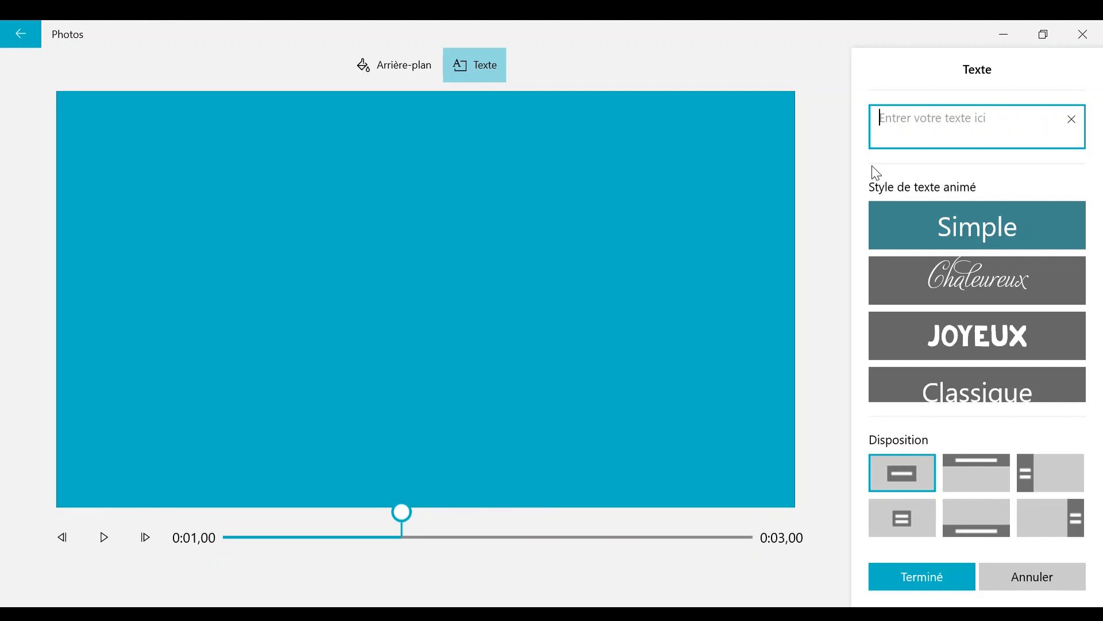
{"action": "type", "text": "MODULE "}
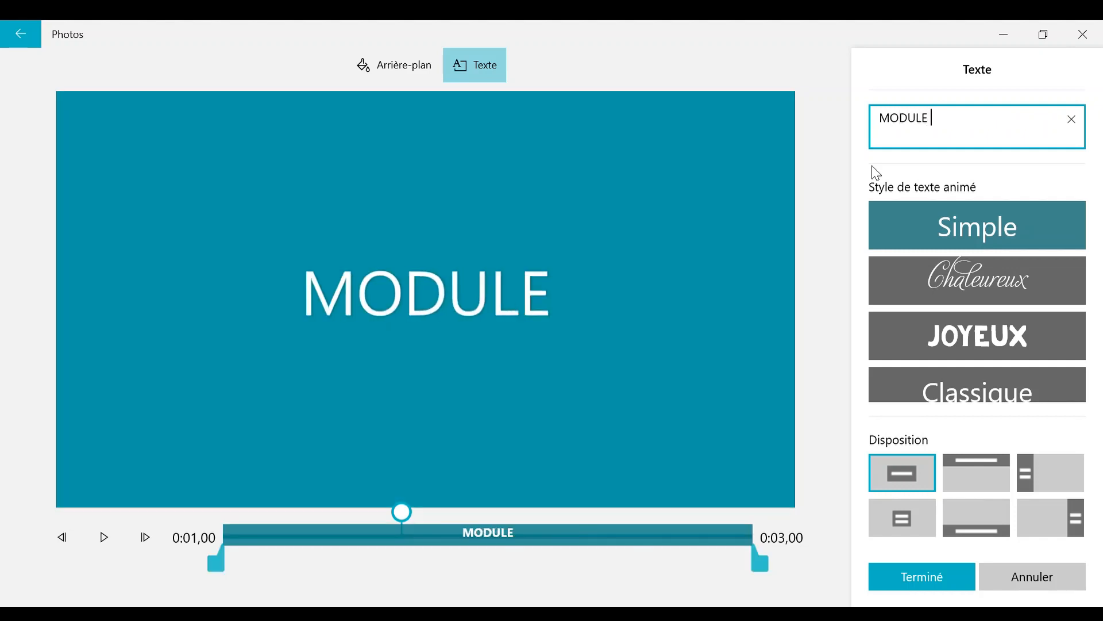
{"action": "type", "text": "10"}
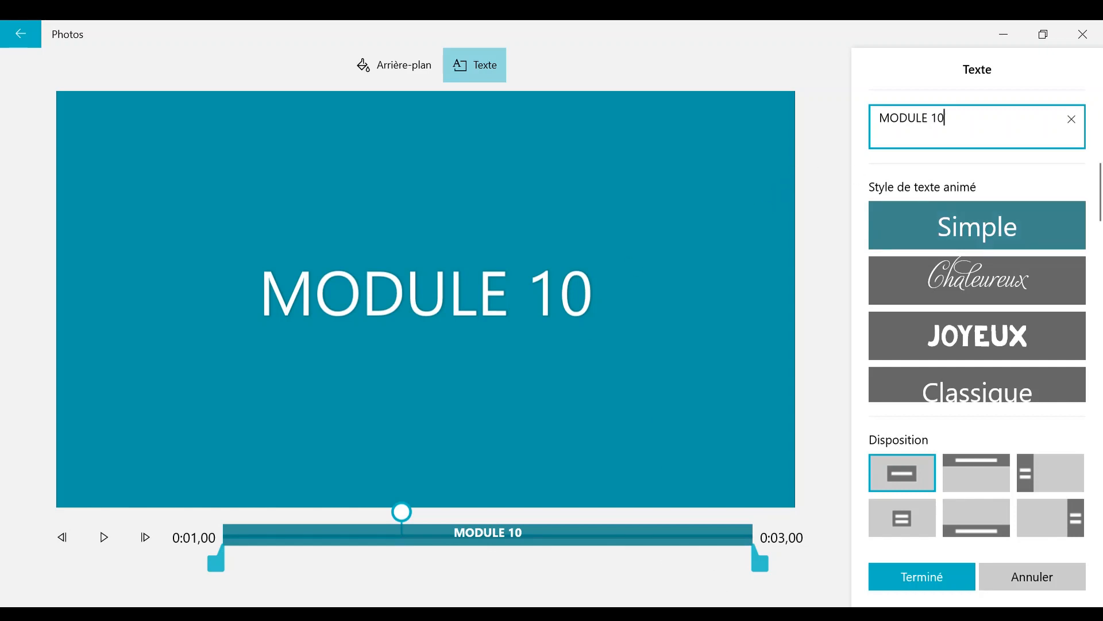
Step: Try out animated text styles on the title, including Chaleureux, Aventure, Explosif, Gras and Dessin animé, and return to Simple
{"action": "left_click", "coordinate": [947, 226]}
{"action": "left_click", "coordinate": [950, 304]}
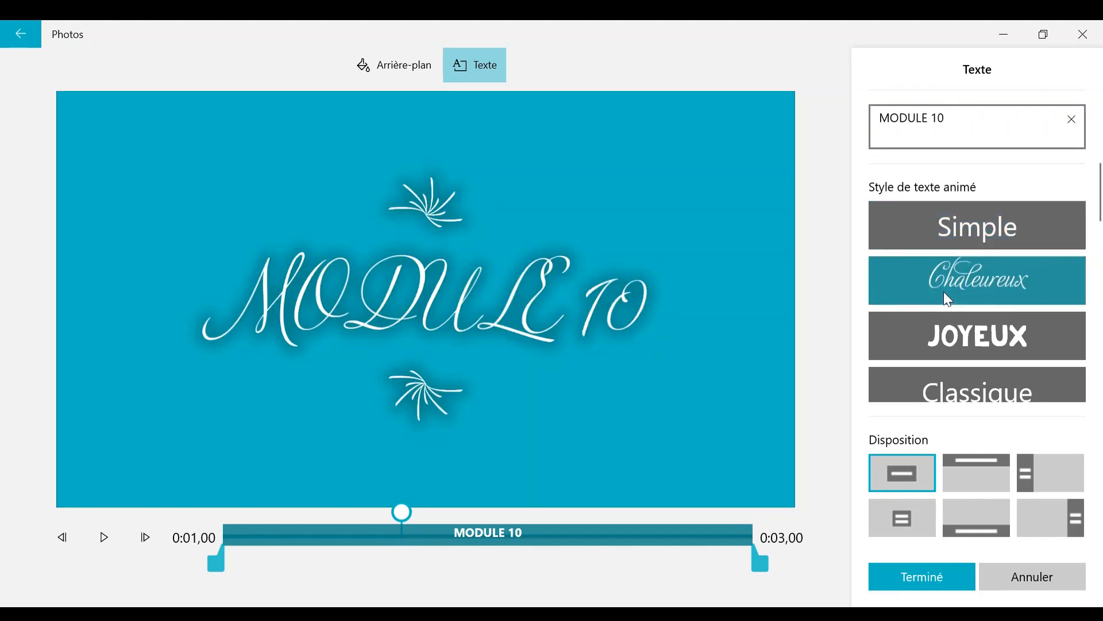
{"action": "left_click", "coordinate": [950, 331]}
{"action": "scroll", "coordinate": [950, 330], "scroll_direction": "down", "scroll_amount": 1}
{"action": "left_click", "coordinate": [948, 349]}
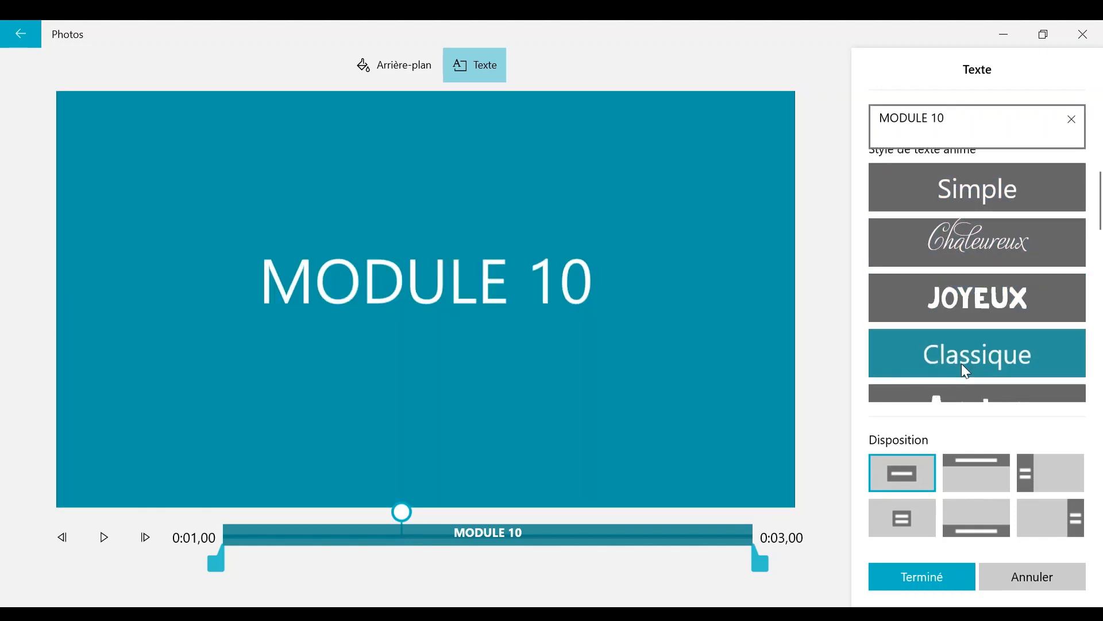
{"action": "scroll", "coordinate": [949, 345], "scroll_direction": "down", "scroll_amount": 1}
{"action": "left_click", "coordinate": [947, 341]}
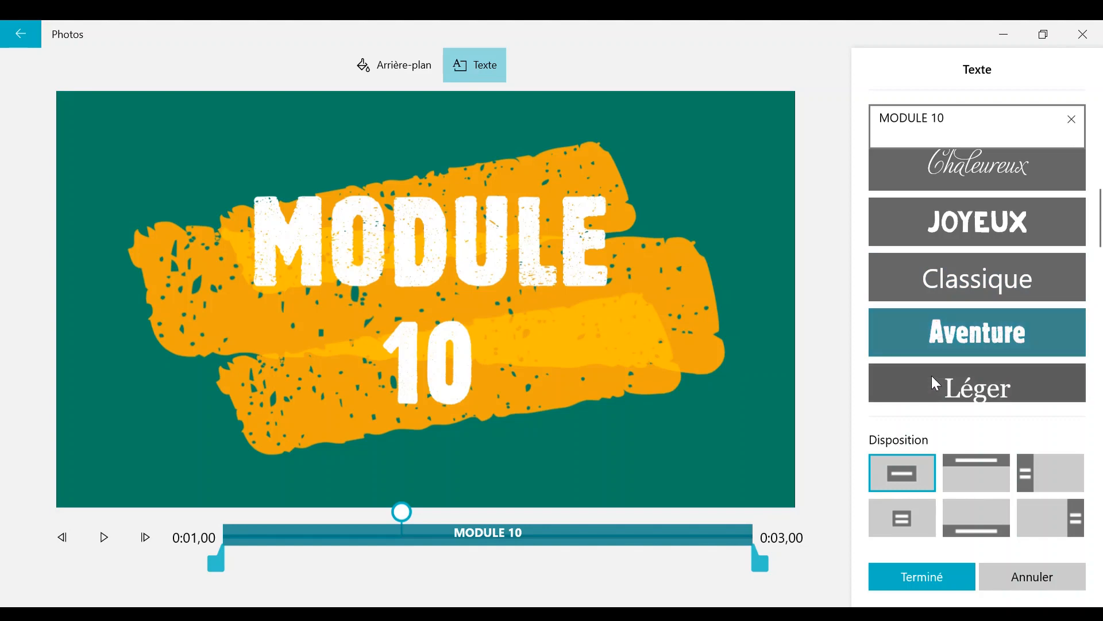
{"action": "left_click", "coordinate": [936, 383]}
{"action": "scroll", "coordinate": [935, 384], "scroll_direction": "down", "scroll_amount": 1}
{"action": "scroll", "coordinate": [936, 384], "scroll_direction": "down", "scroll_amount": 1}
{"action": "left_click", "coordinate": [930, 344]}
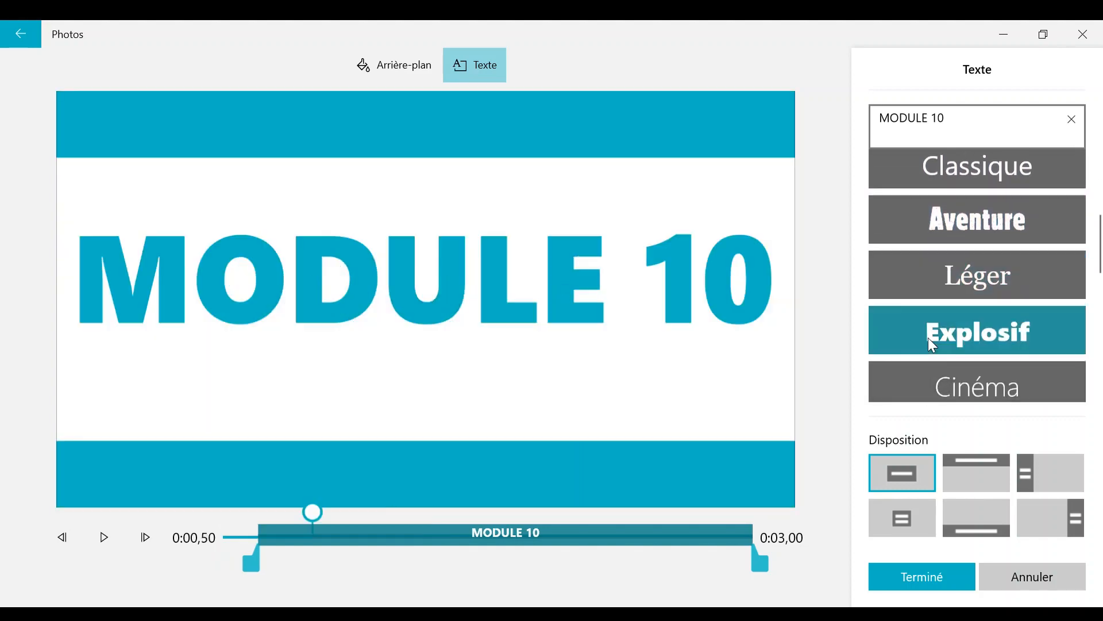
{"action": "left_click", "coordinate": [932, 368]}
{"action": "scroll", "coordinate": [933, 364], "scroll_direction": "down", "scroll_amount": 2}
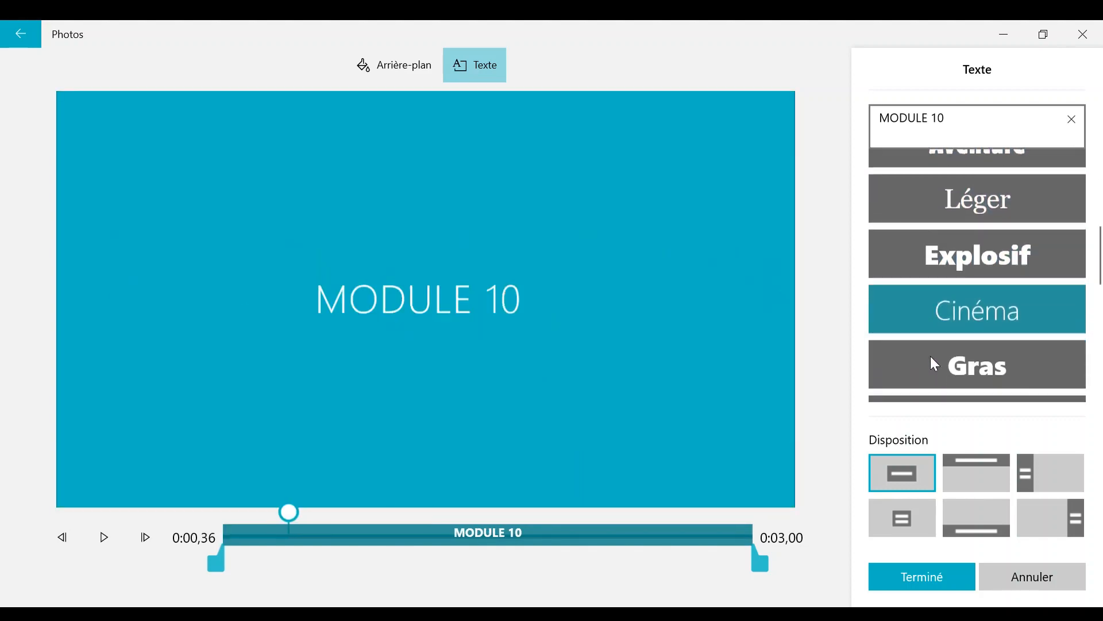
{"action": "left_click", "coordinate": [931, 357]}
{"action": "scroll", "coordinate": [932, 362], "scroll_direction": "down", "scroll_amount": 3}
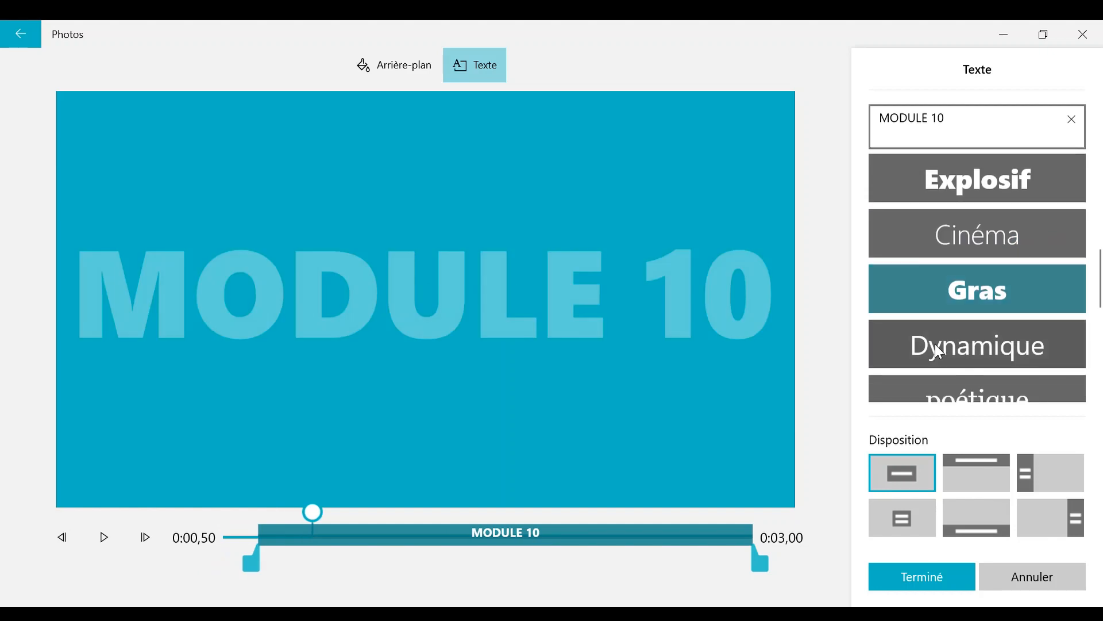
{"action": "left_click", "coordinate": [937, 349]}
{"action": "left_click", "coordinate": [947, 382]}
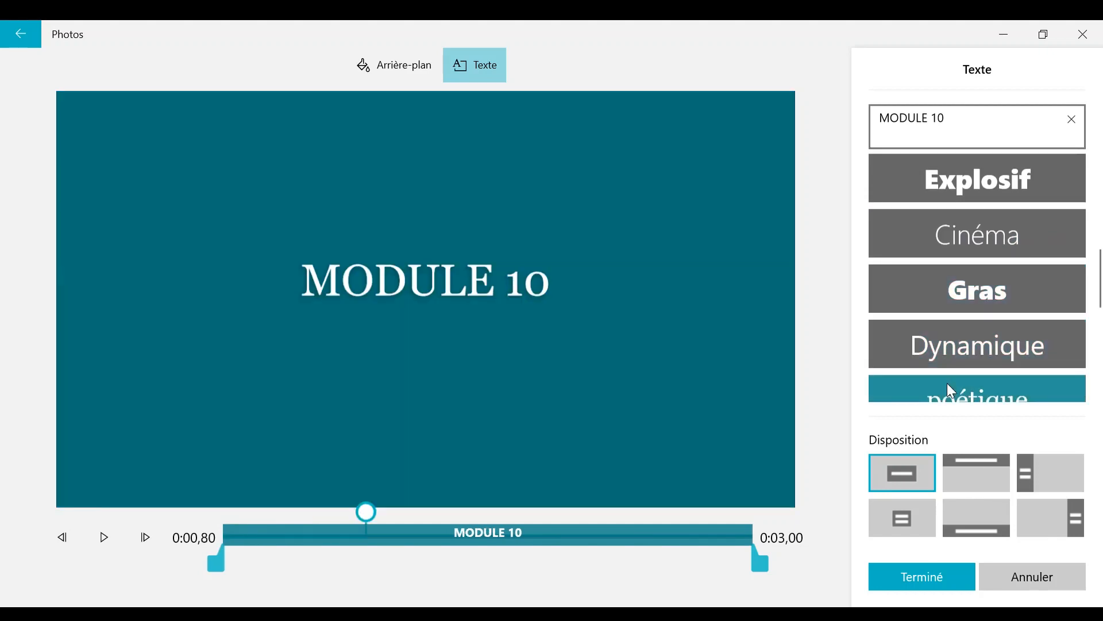
{"action": "scroll", "coordinate": [941, 307], "scroll_direction": "down", "scroll_amount": 3}
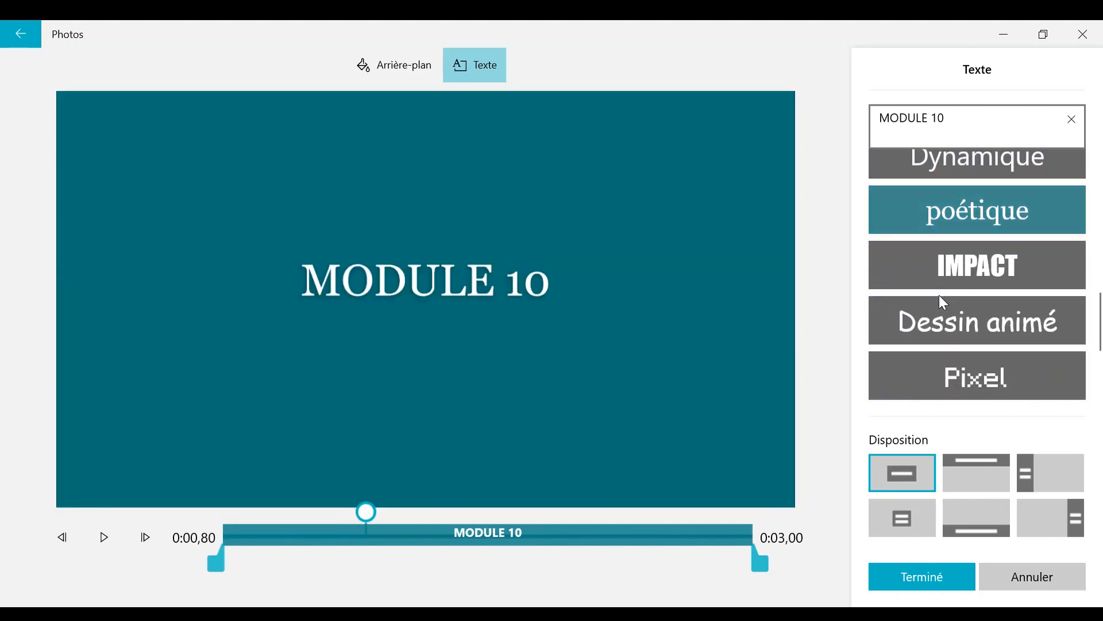
{"action": "left_click", "coordinate": [939, 324]}
{"action": "scroll", "coordinate": [940, 326], "scroll_direction": "up", "scroll_amount": 9}
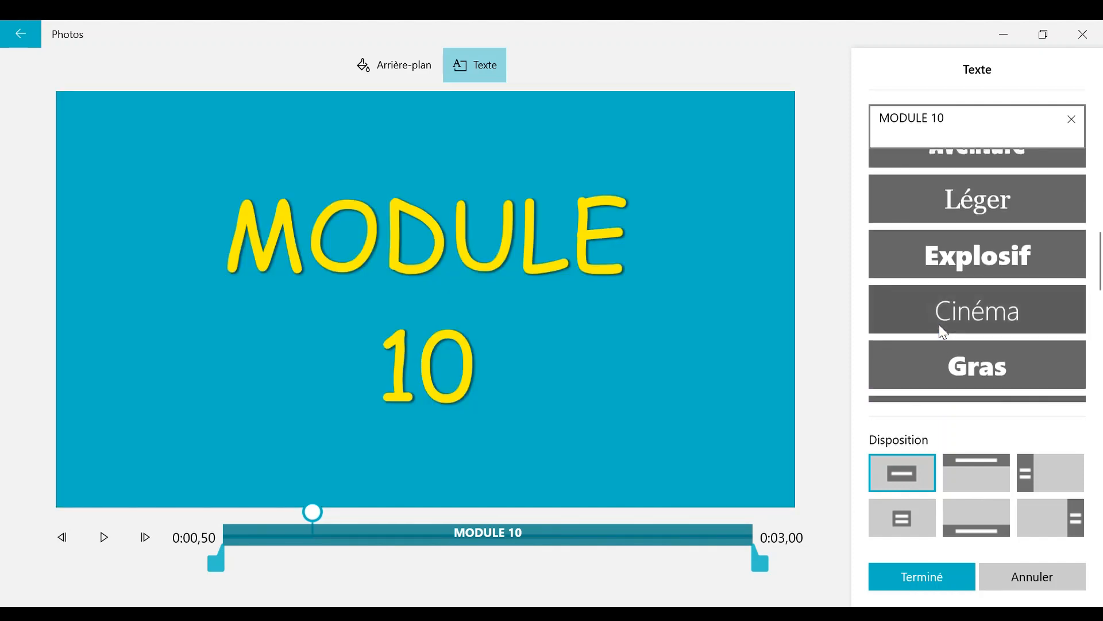
{"action": "left_click", "coordinate": [997, 209]}
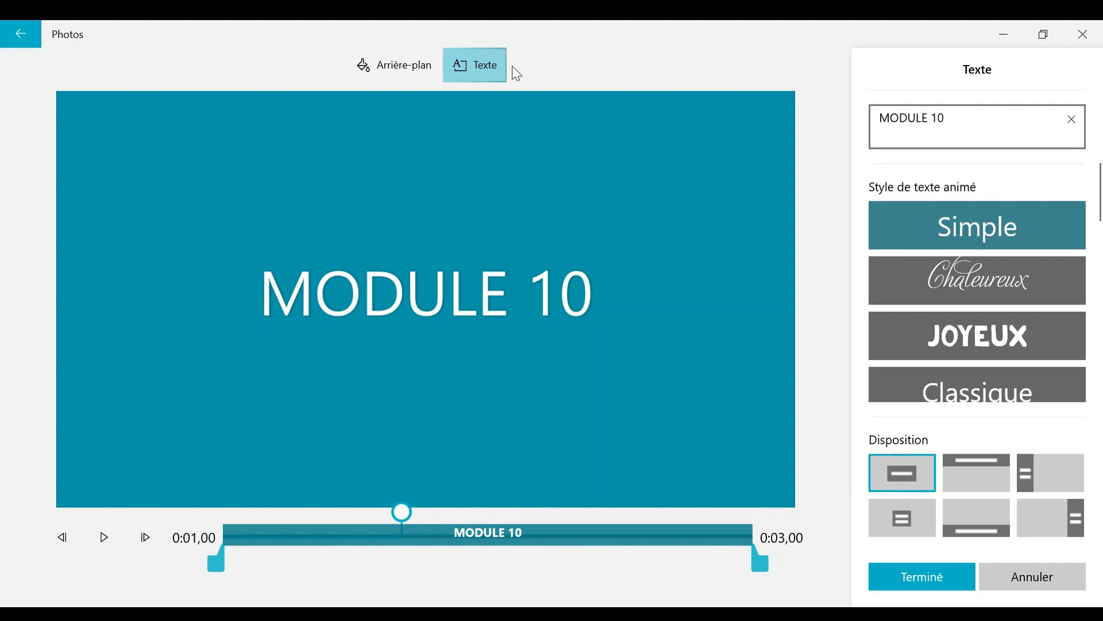
Step: Give the title card a custom light violet background at full brightness and finish editing the card
{"action": "left_click", "coordinate": [397, 67]}
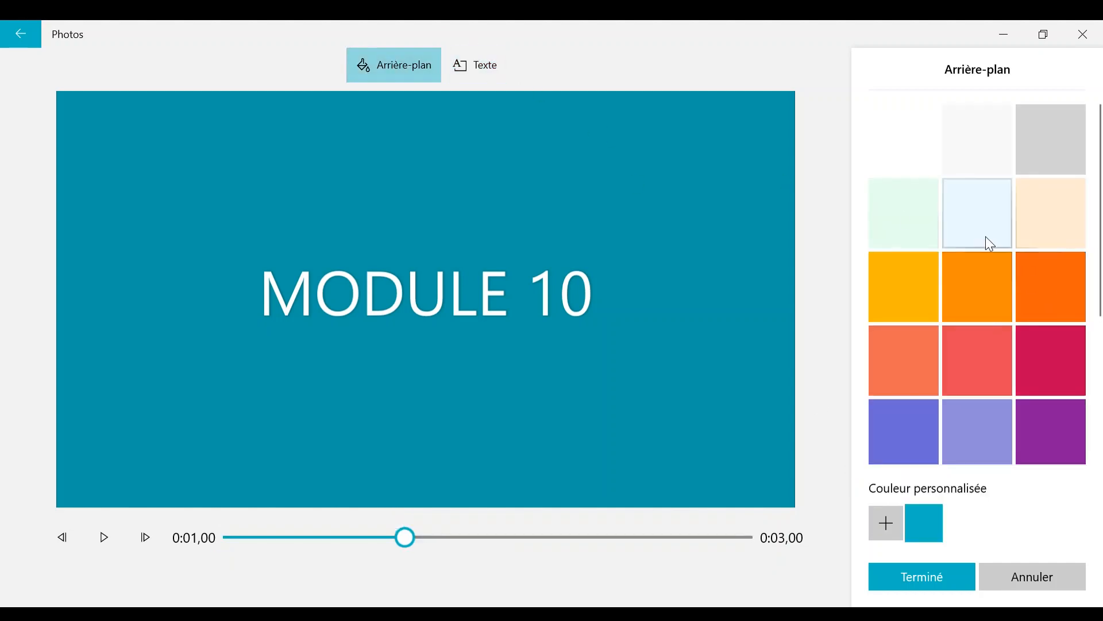
{"action": "left_click", "coordinate": [881, 203]}
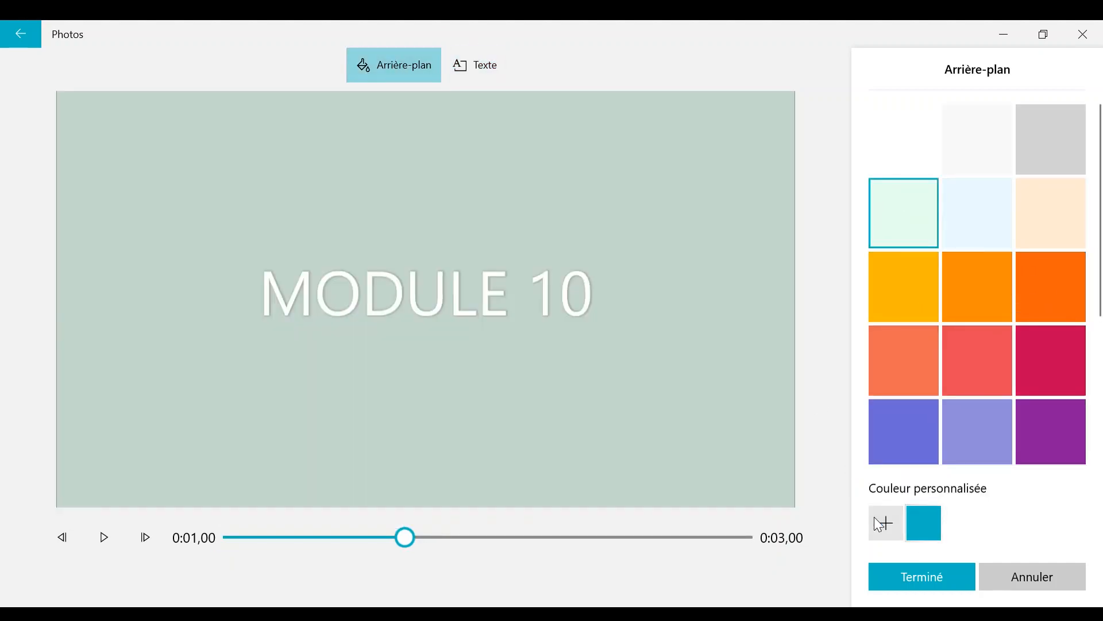
{"action": "left_click", "coordinate": [953, 455]}
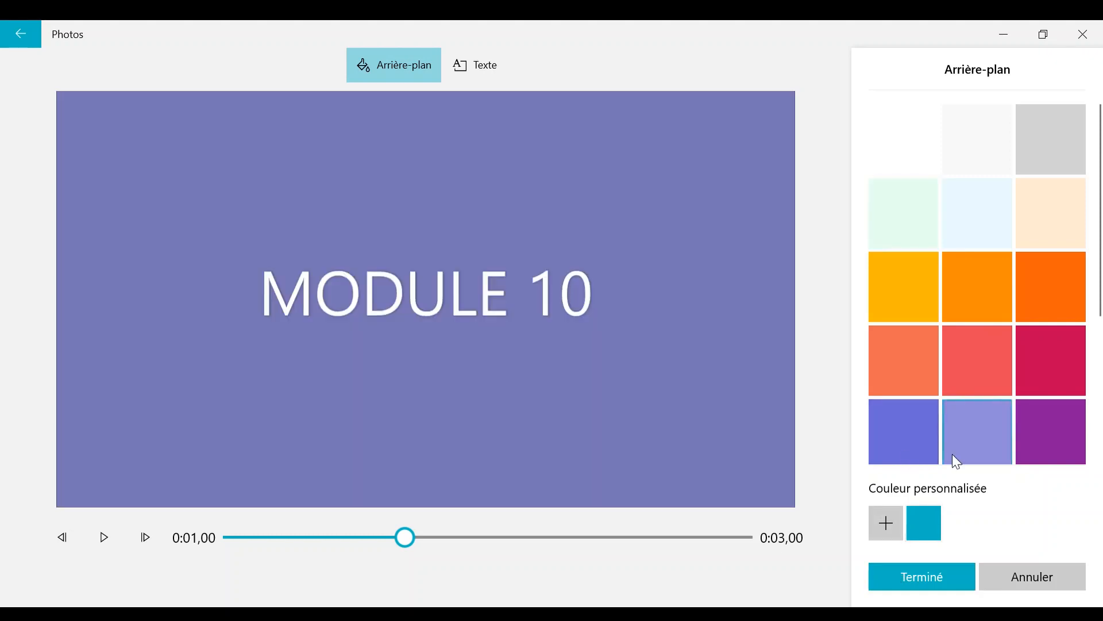
{"action": "left_click", "coordinate": [886, 523]}
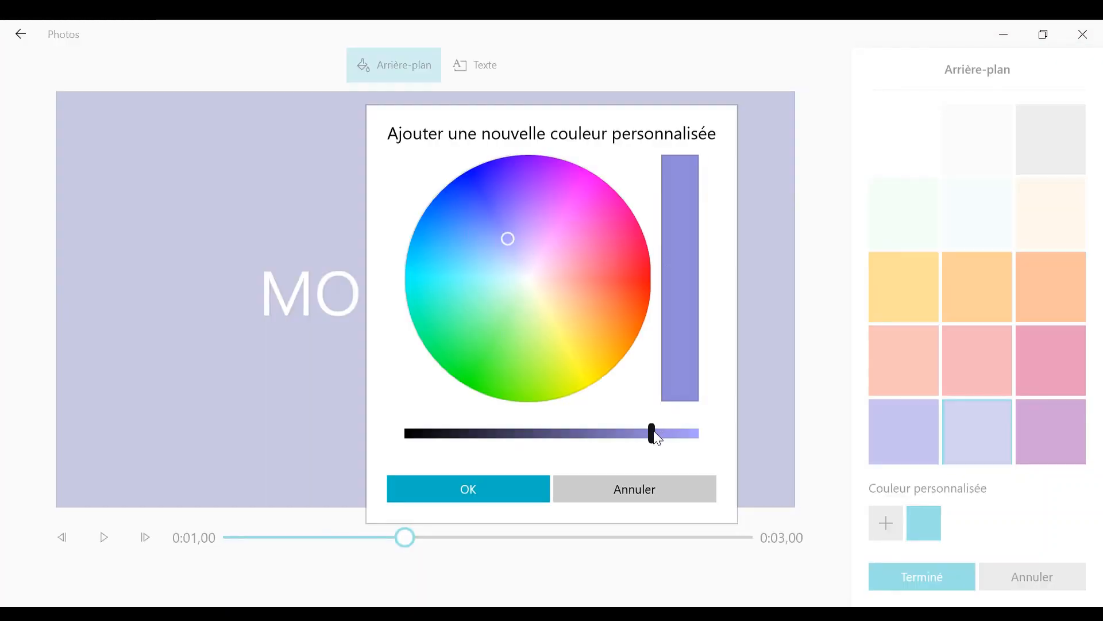
{"action": "left_click_drag", "start_coordinate": [653, 433], "coordinate": [716, 441]}
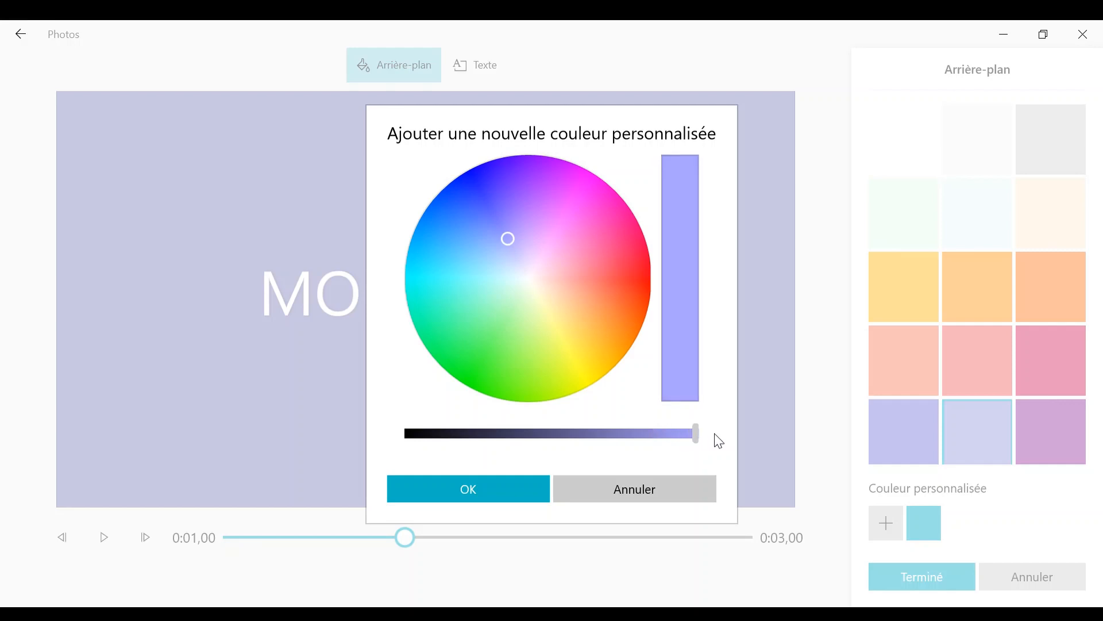
{"action": "left_click", "coordinate": [511, 494]}
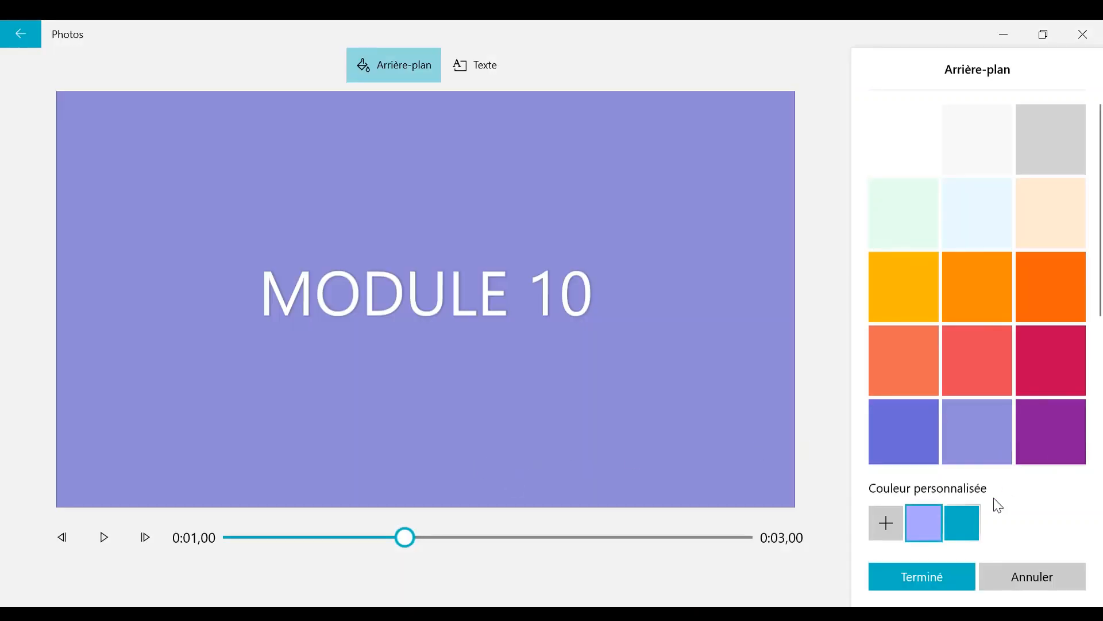
{"action": "left_click", "coordinate": [926, 578]}
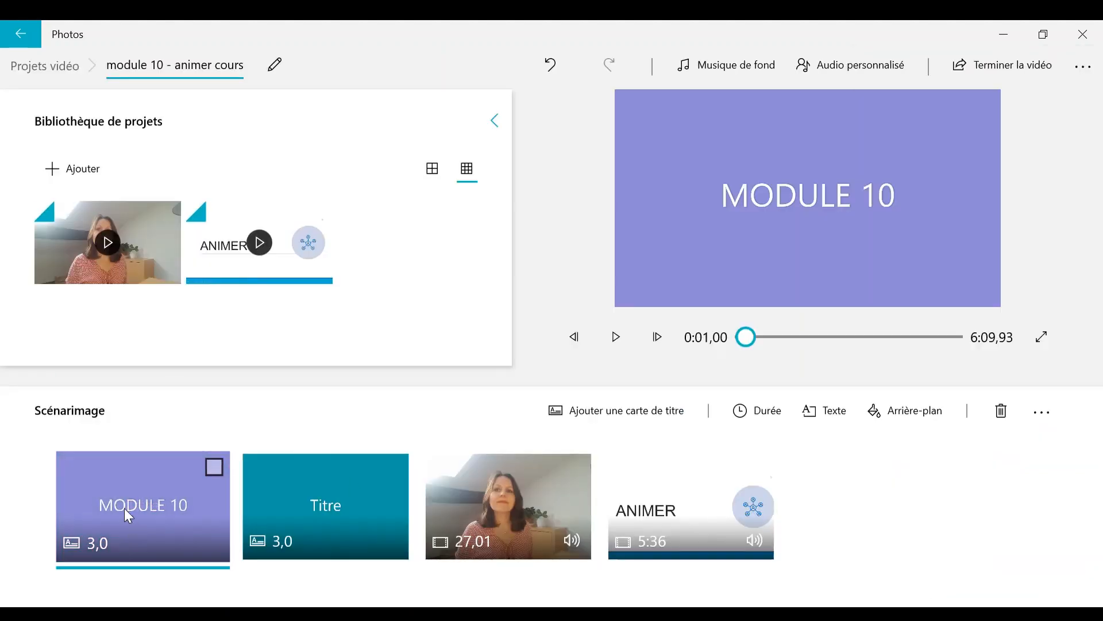
Step: View the duration choices for the MODULE 10 title card without changing the duration
{"action": "left_click", "coordinate": [761, 412]}
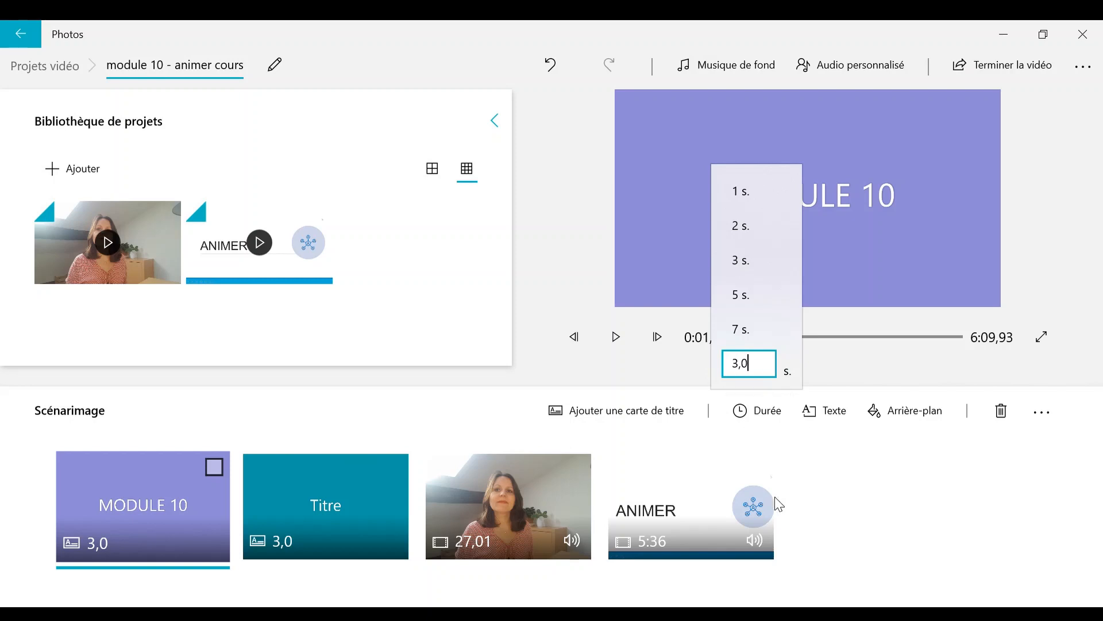
{"action": "left_click", "coordinate": [846, 506]}
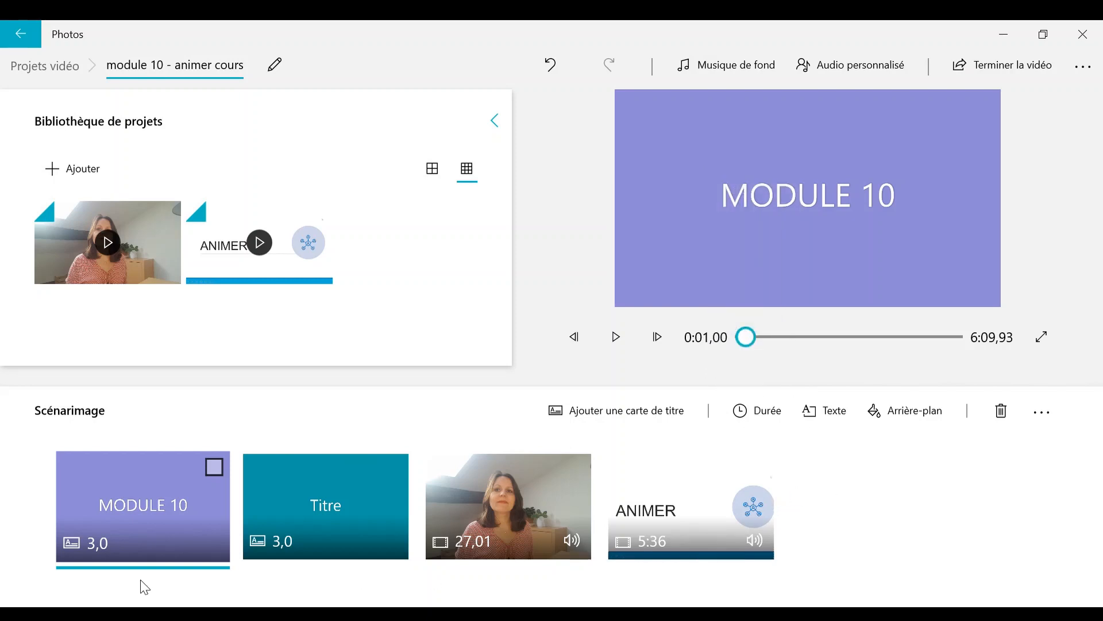
Step: Replace the placeholder text of the second title card with "ANIMER"
{"action": "left_click", "coordinate": [381, 487]}
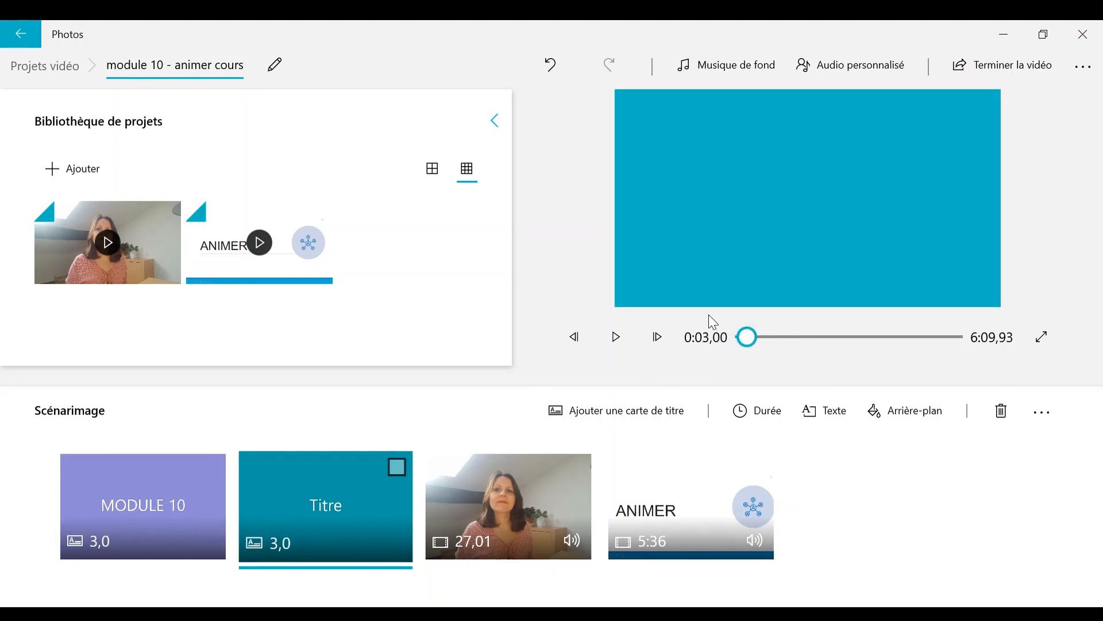
{"action": "left_click", "coordinate": [833, 416]}
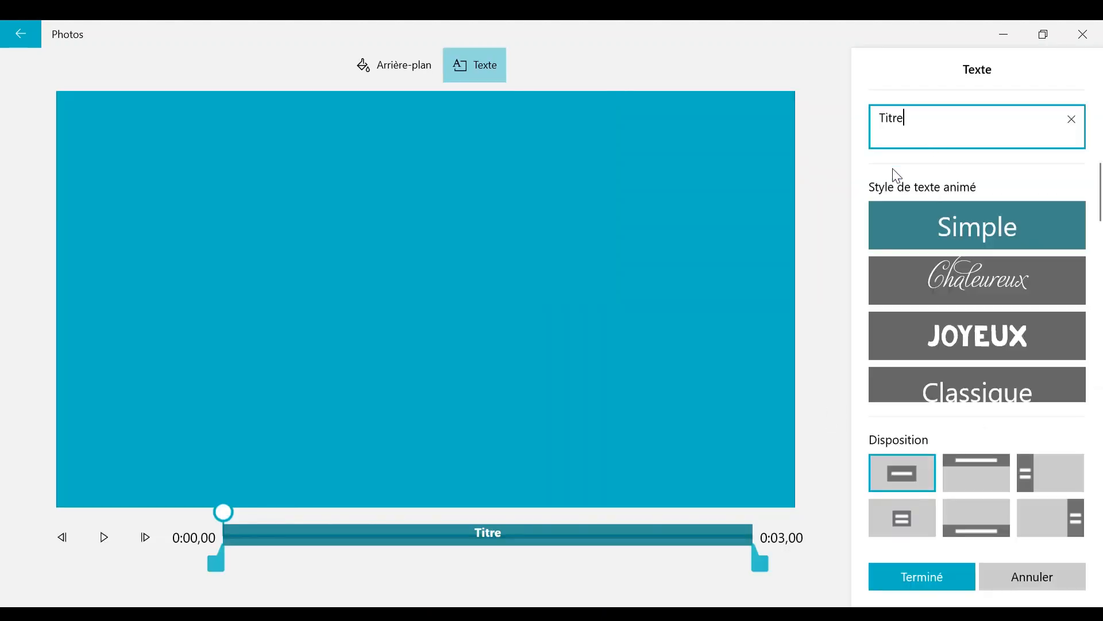
{"action": "left_click", "coordinate": [654, 182]}
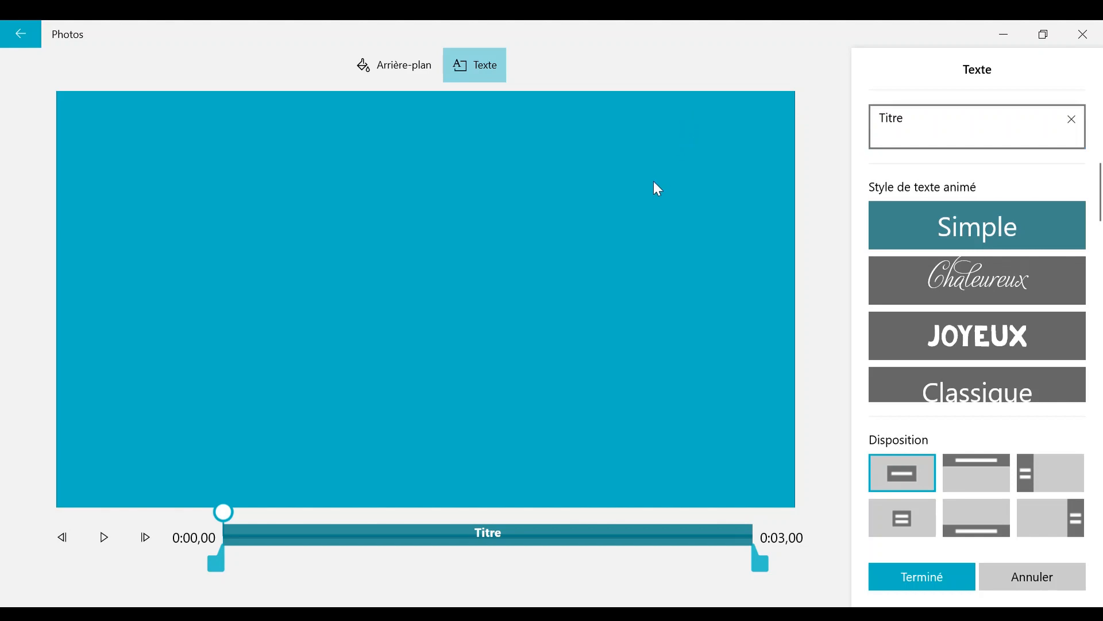
{"action": "left_click", "coordinate": [888, 135]}
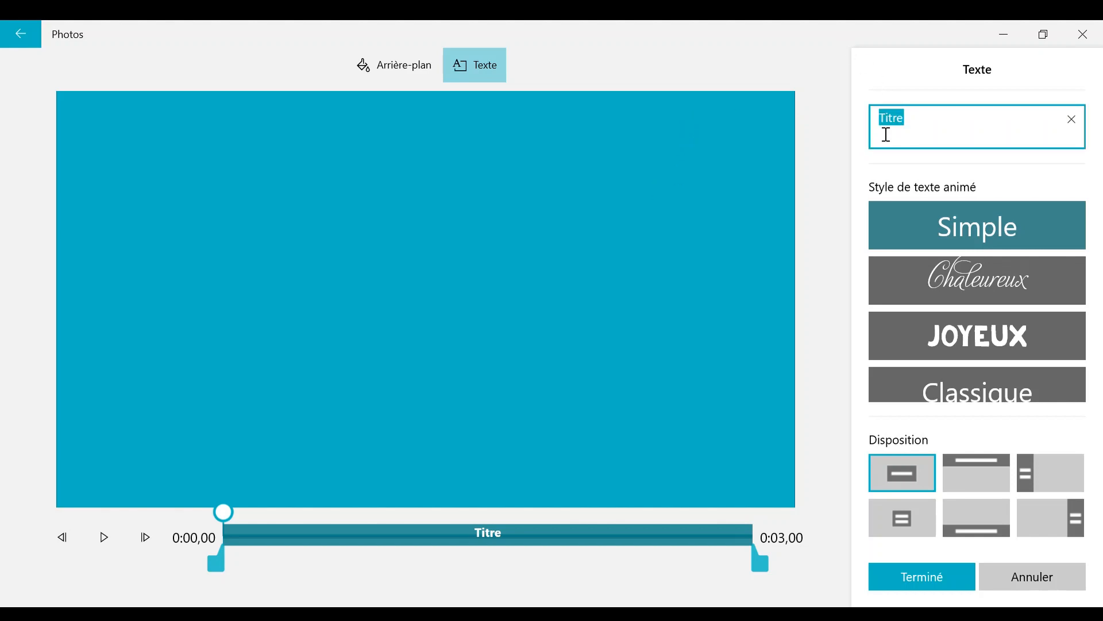
{"action": "key", "text": "BackSpace"}
{"action": "type", "text": "E"}
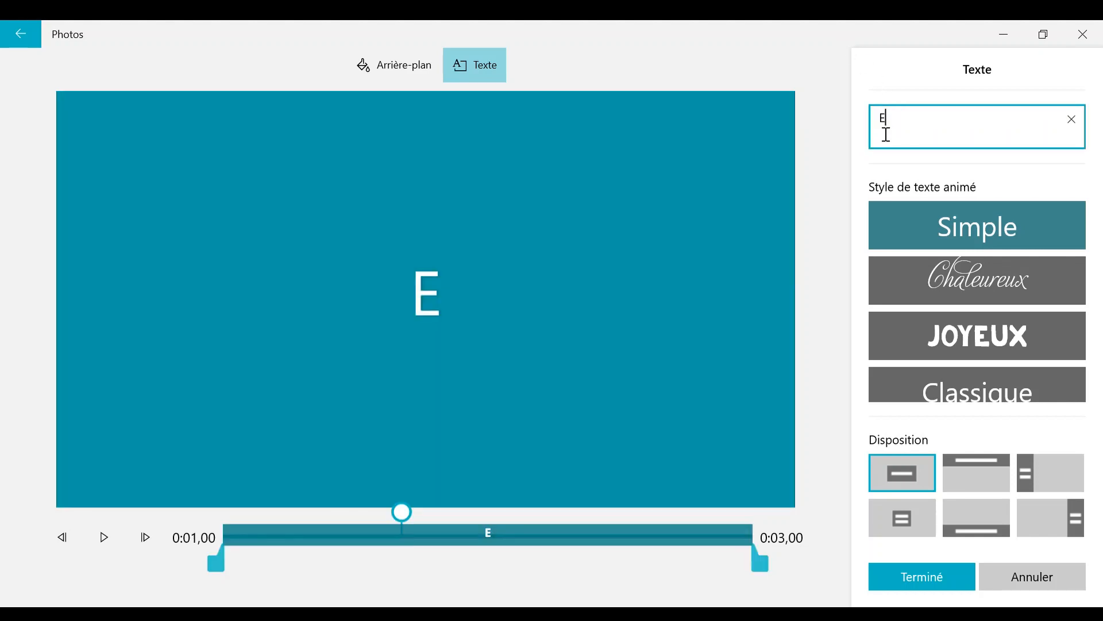
{"action": "key", "text": "BackSpace"}
{"action": "type", "text": "ANIMER"}
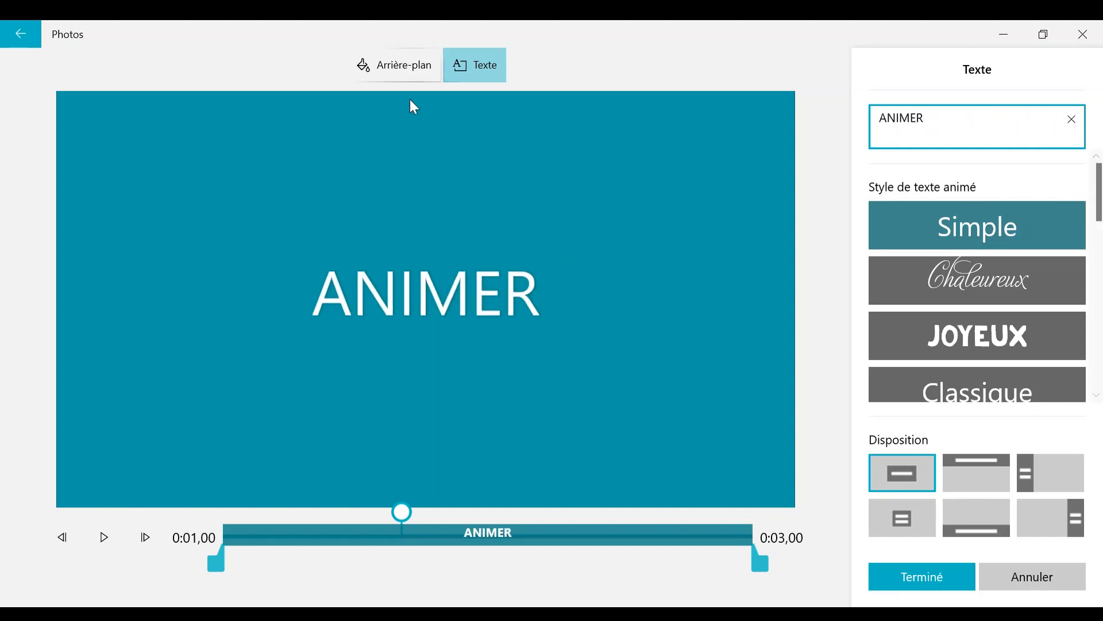
Step: Give the ANIMER title card the saved custom light violet background and finish editing the card
{"action": "left_click", "coordinate": [401, 74]}
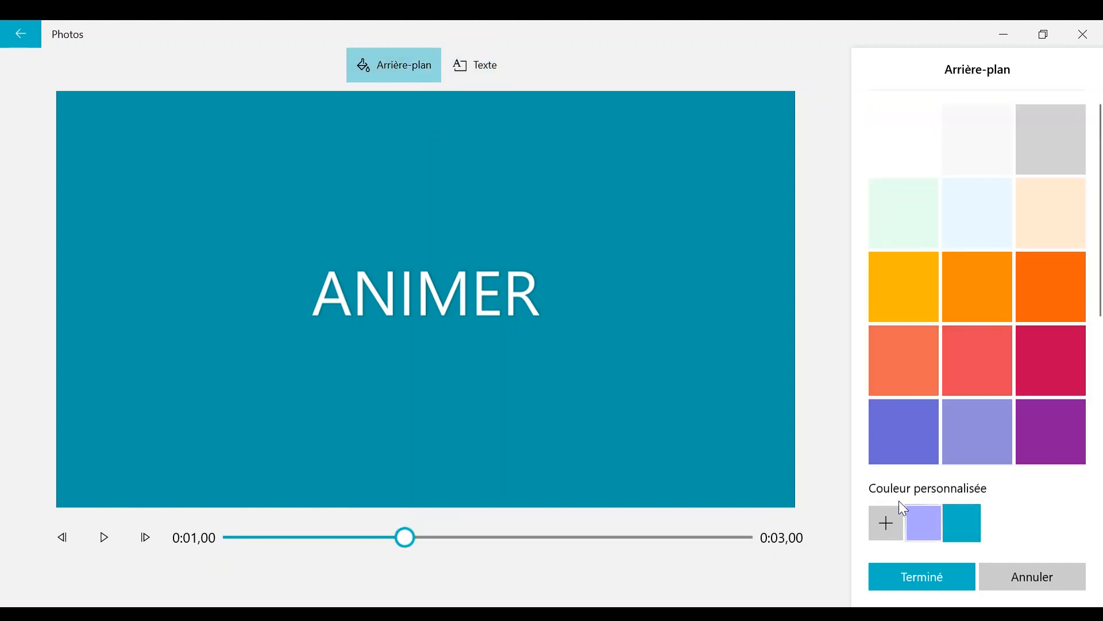
{"action": "left_click", "coordinate": [936, 536]}
{"action": "left_click", "coordinate": [922, 579]}
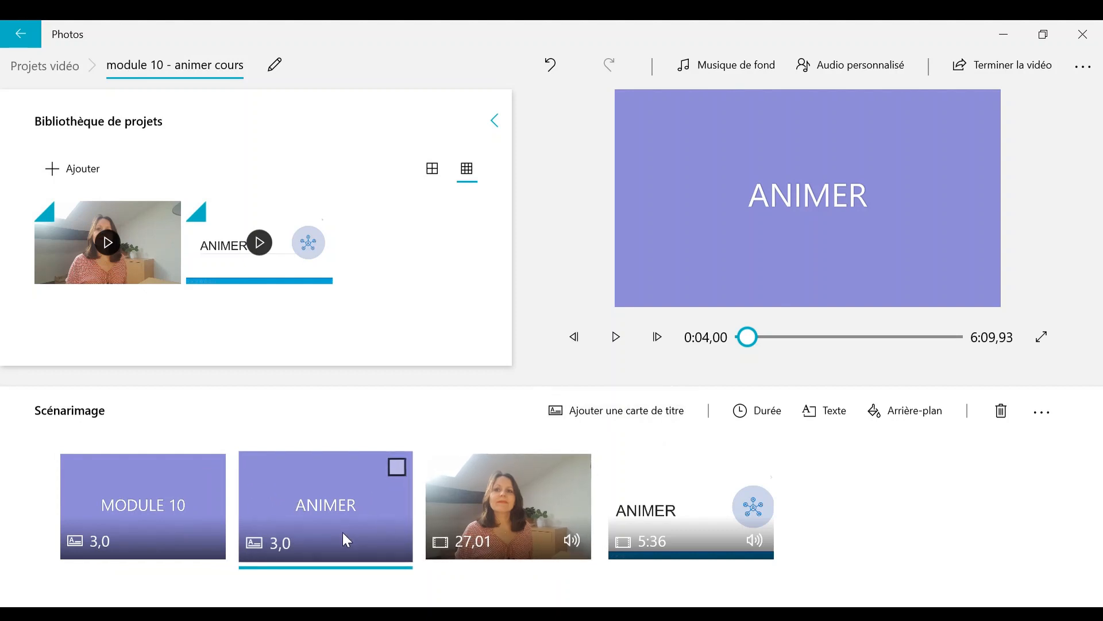
Step: Try limiting the ANIMER text to a short interval within the card's duration and preview the card
{"action": "left_click", "coordinate": [815, 419]}
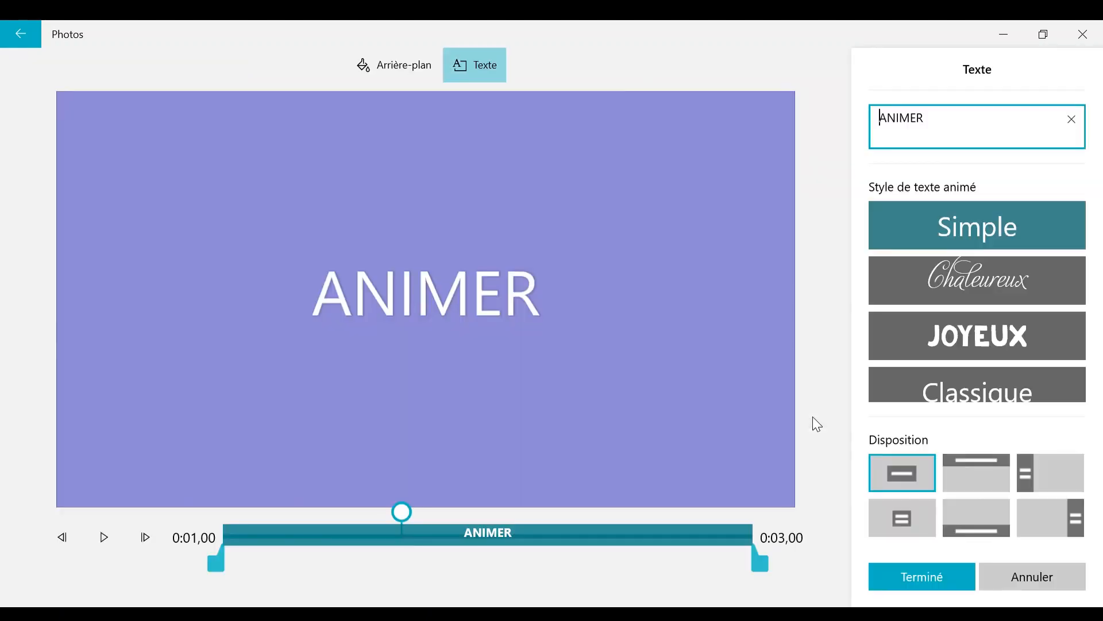
{"action": "left_click_drag", "start_coordinate": [759, 566], "coordinate": [438, 578]}
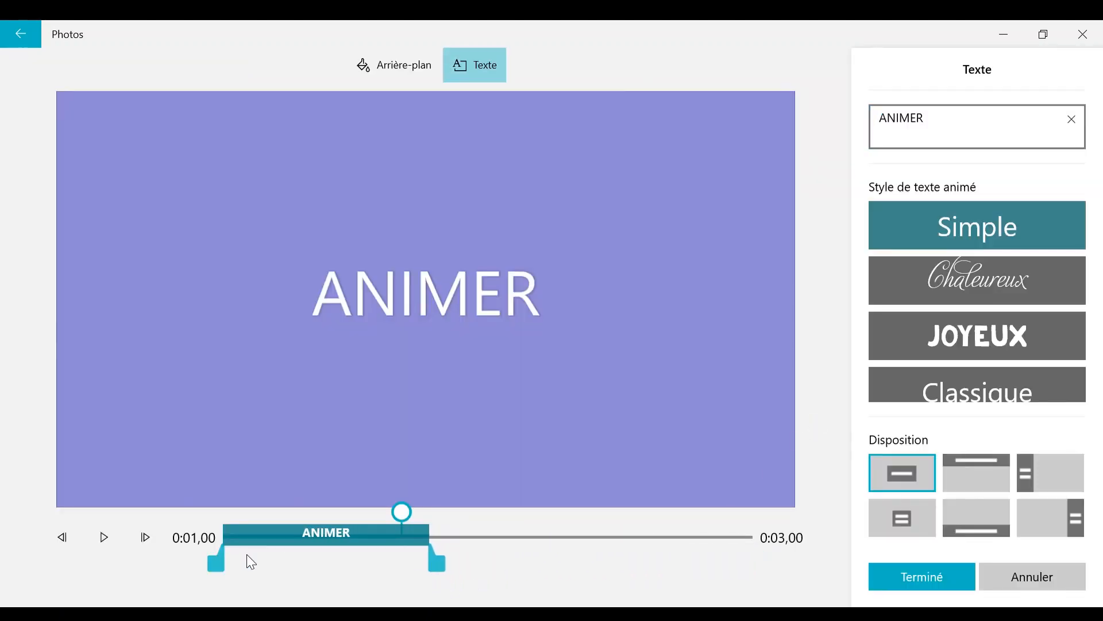
{"action": "left_click_drag", "start_coordinate": [214, 565], "coordinate": [316, 544]}
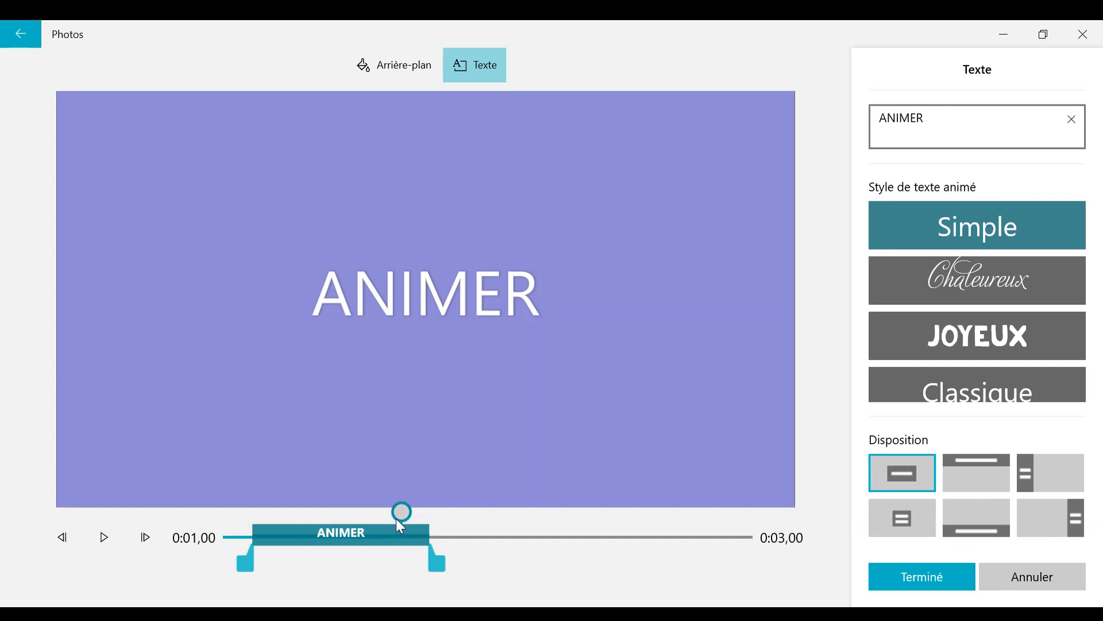
{"action": "left_click_drag", "start_coordinate": [404, 514], "coordinate": [222, 512]}
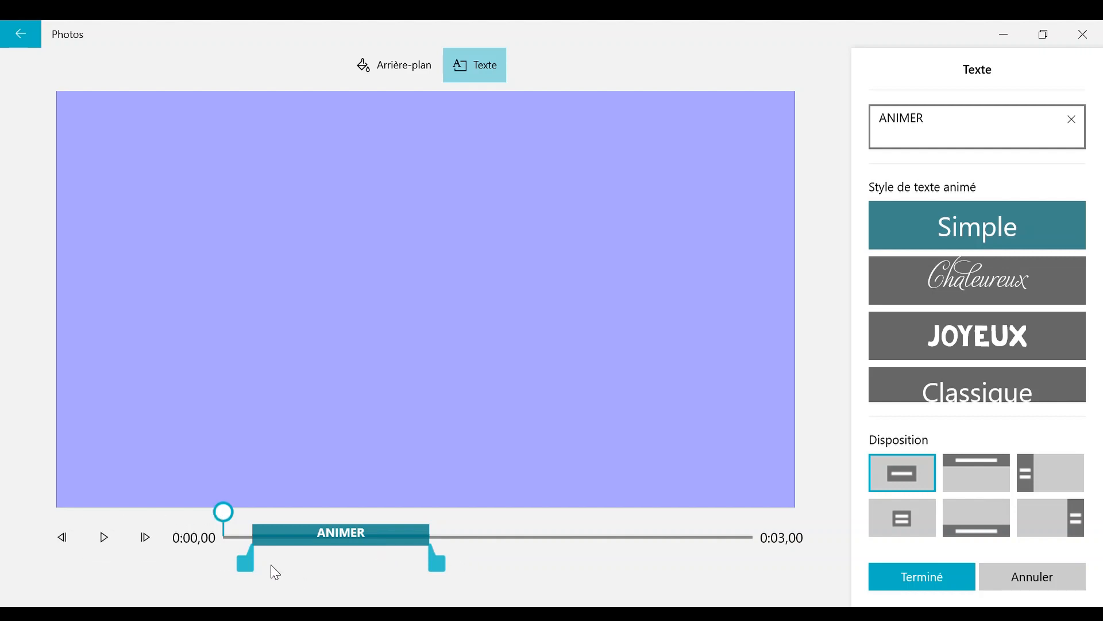
{"action": "left_click_drag", "start_coordinate": [260, 566], "coordinate": [303, 554]}
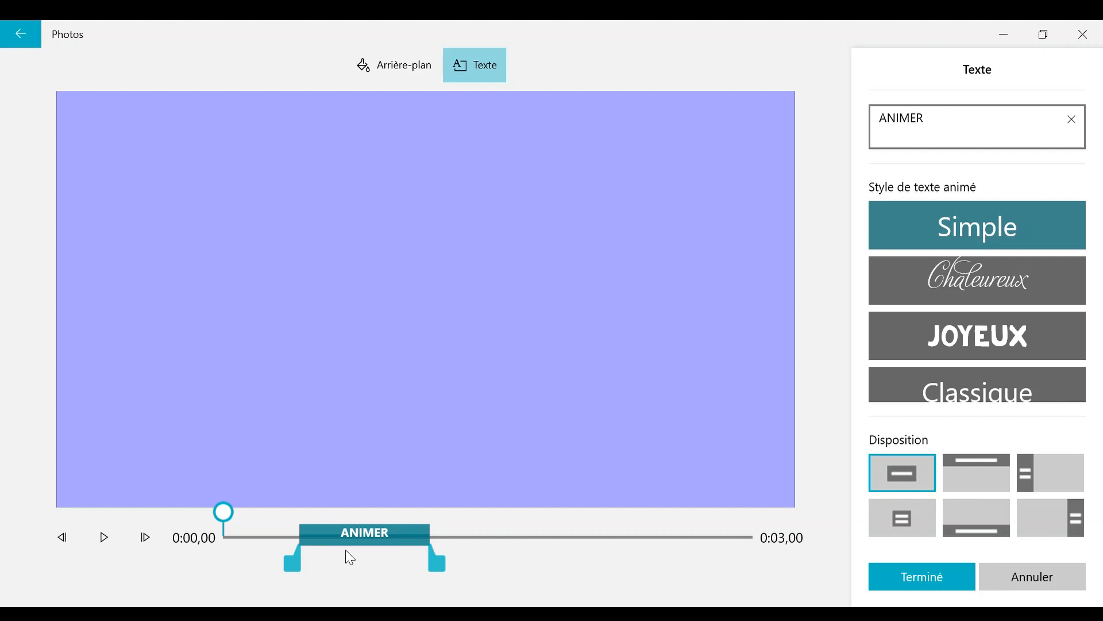
{"action": "left_click", "coordinate": [104, 536]}
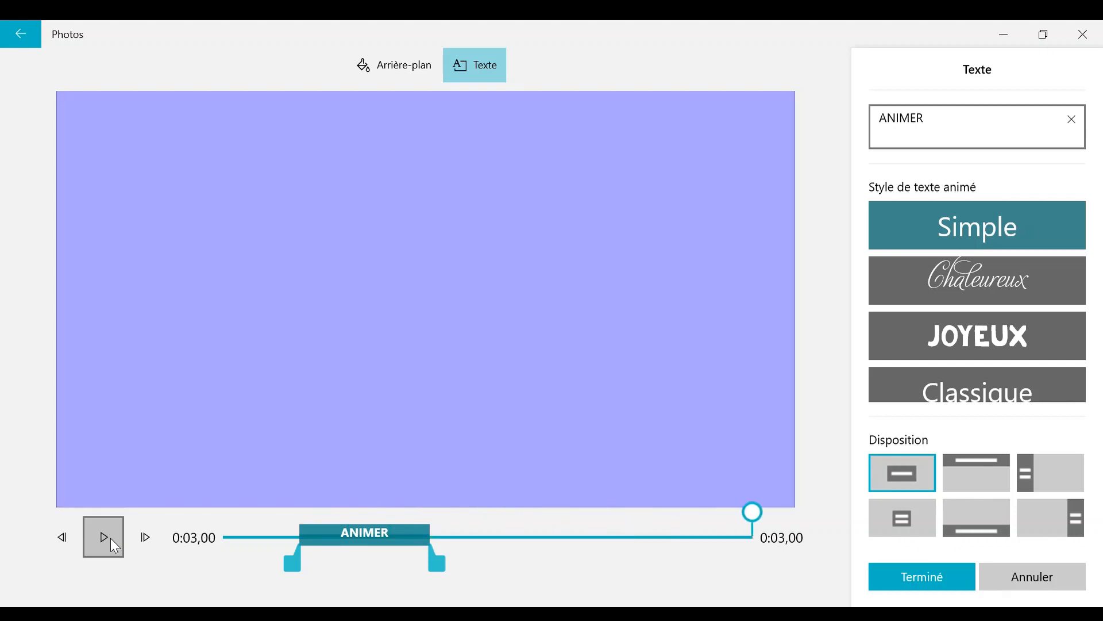
Step: Extend the ANIMER text back over the card's full duration and finish editing the card
{"action": "left_click_drag", "start_coordinate": [281, 564], "coordinate": [182, 557]}
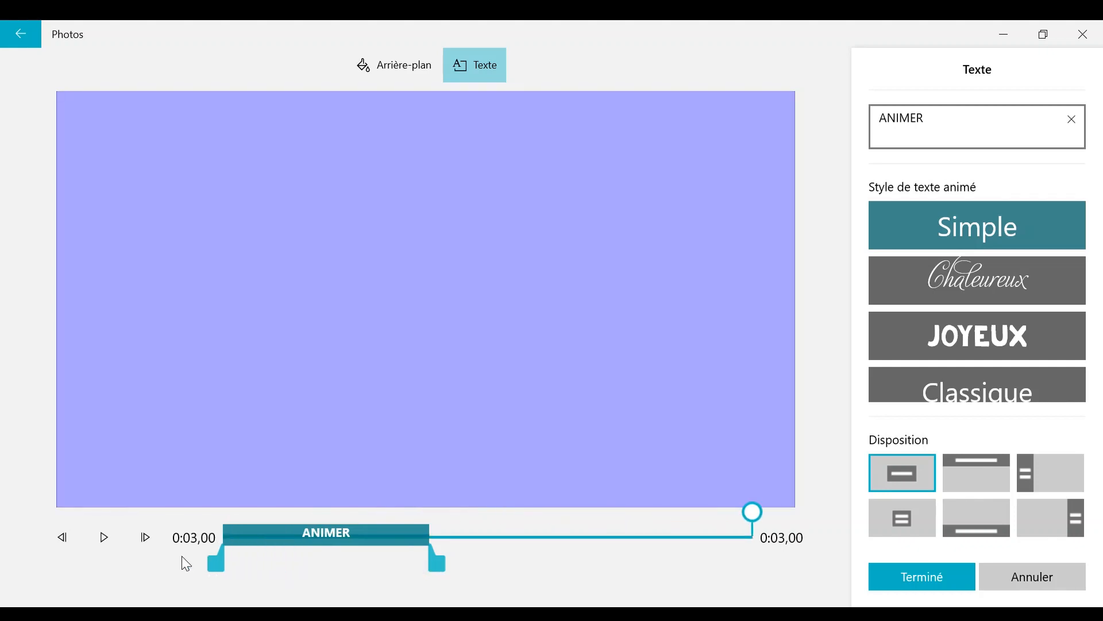
{"action": "left_click_drag", "start_coordinate": [441, 574], "coordinate": [806, 562]}
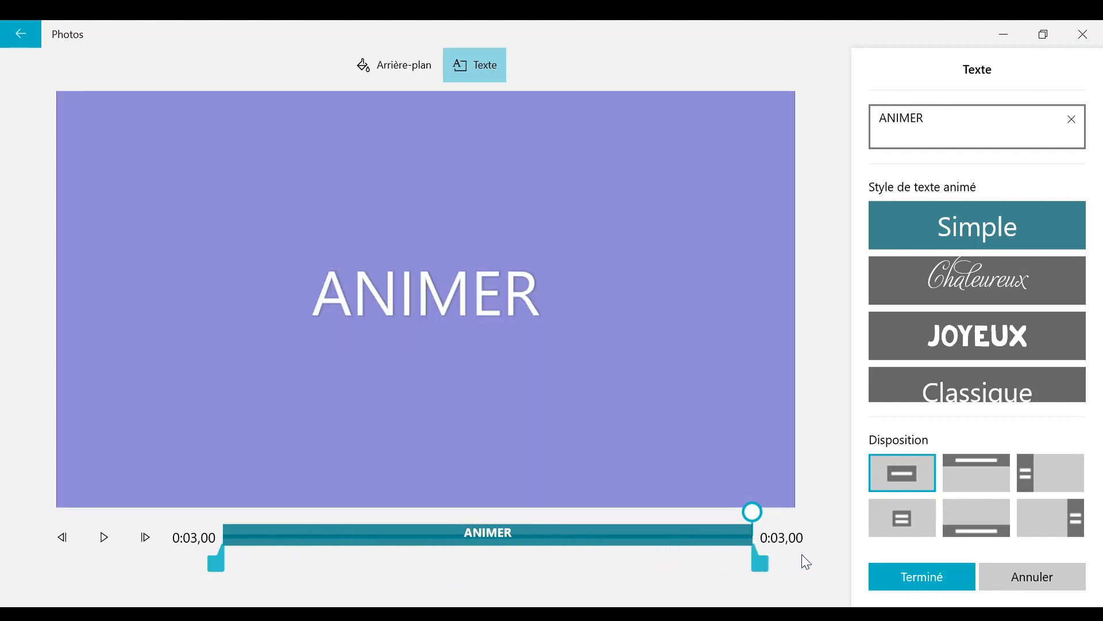
{"action": "left_click", "coordinate": [932, 583]}
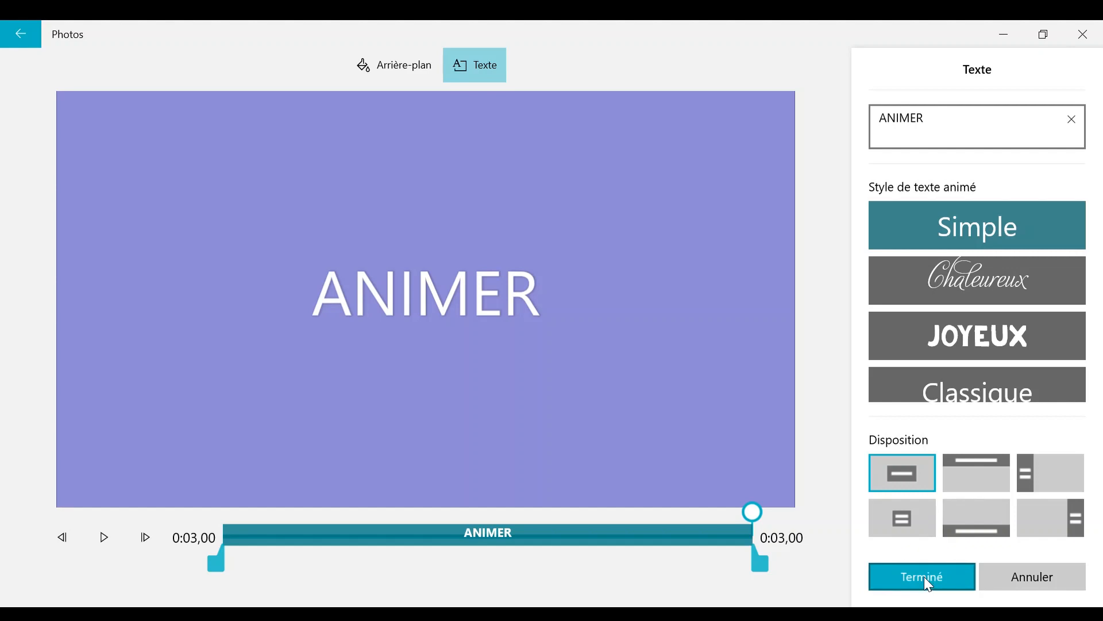
{"action": "left_click", "coordinate": [929, 583]}
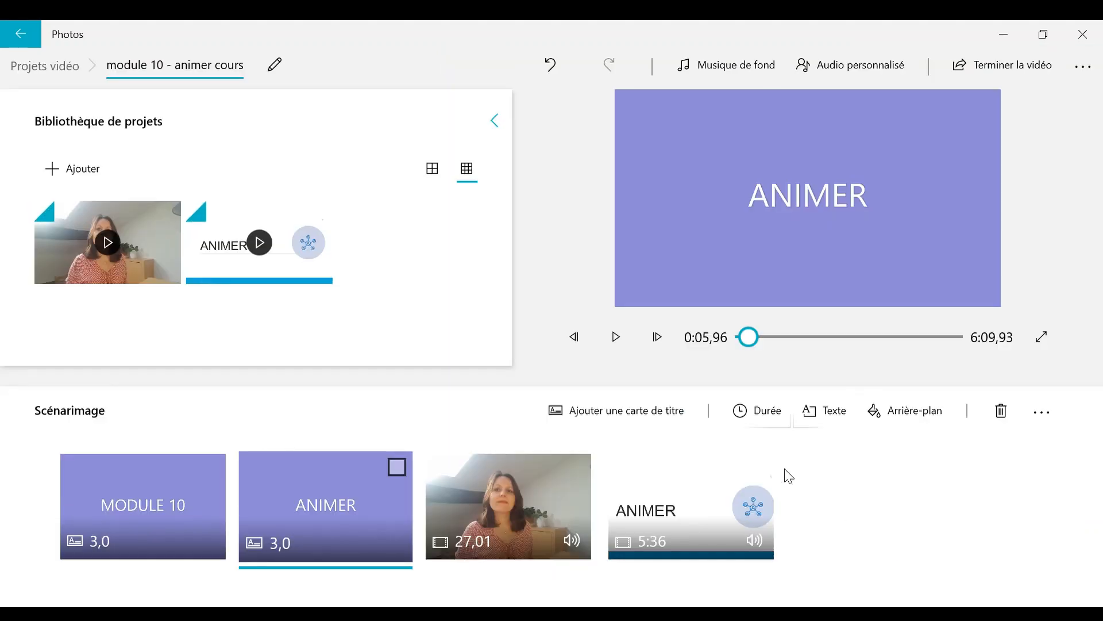
Step: Trim the presenter clip after the title cards to start at 0:09,96 and end at 0:19,73
{"action": "left_click", "coordinate": [518, 502]}
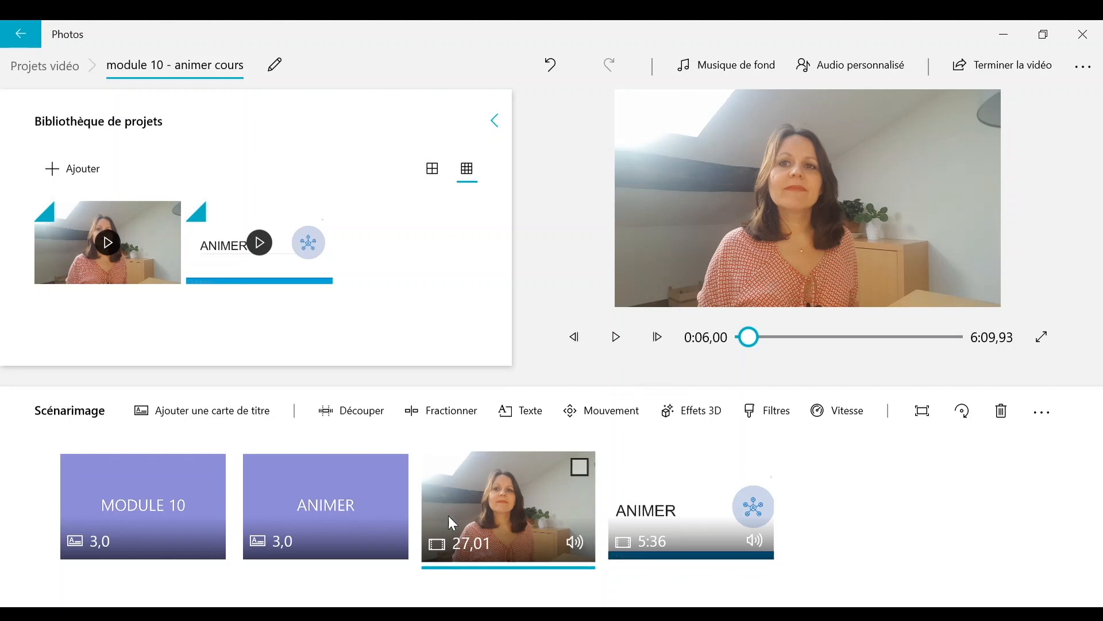
{"action": "left_click", "coordinate": [355, 417]}
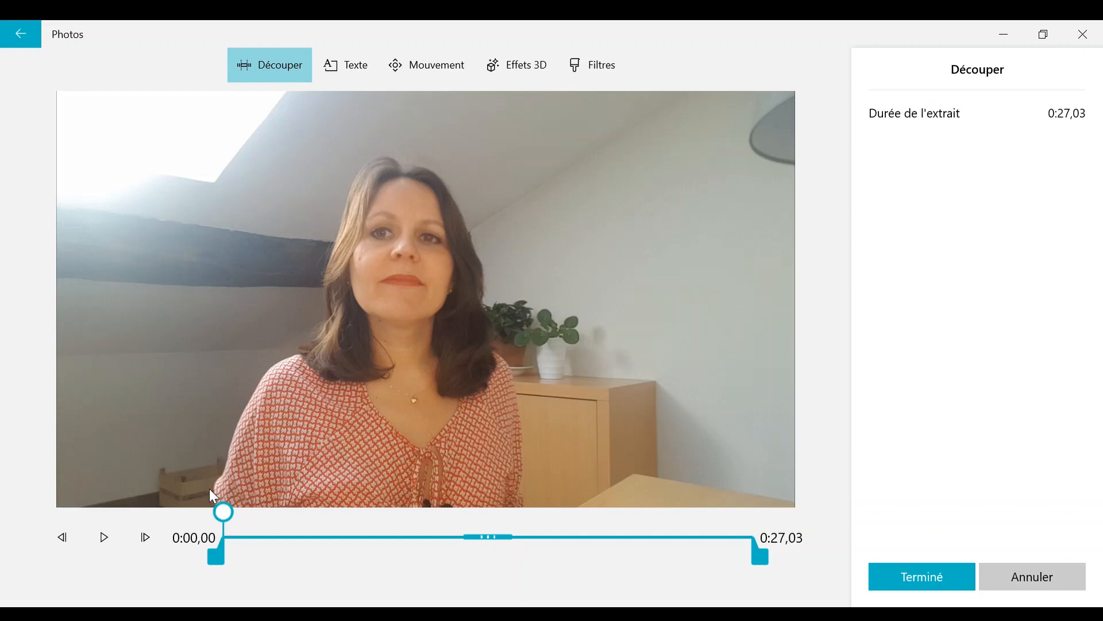
{"action": "left_click_drag", "start_coordinate": [215, 557], "coordinate": [409, 556]}
{"action": "left_click_drag", "start_coordinate": [751, 555], "coordinate": [615, 553]}
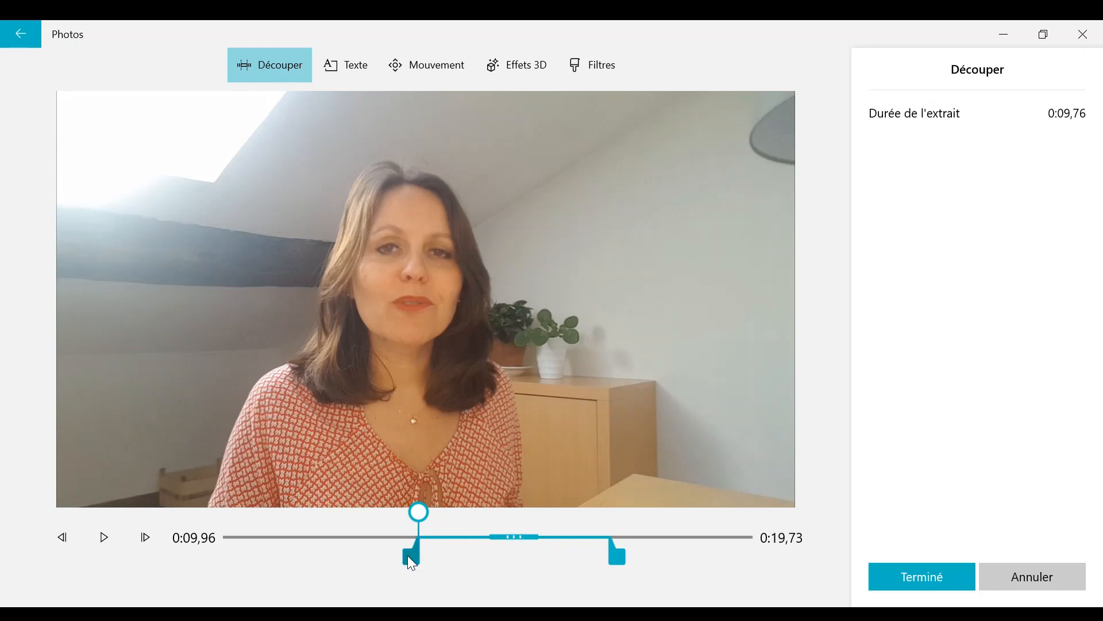
Step: Try starting the presenter clip at 0:00,96, preview it, and return the trim start to 0:00,00
{"action": "left_click_drag", "start_coordinate": [409, 555], "coordinate": [255, 555]}
{"action": "left_click", "coordinate": [115, 542]}
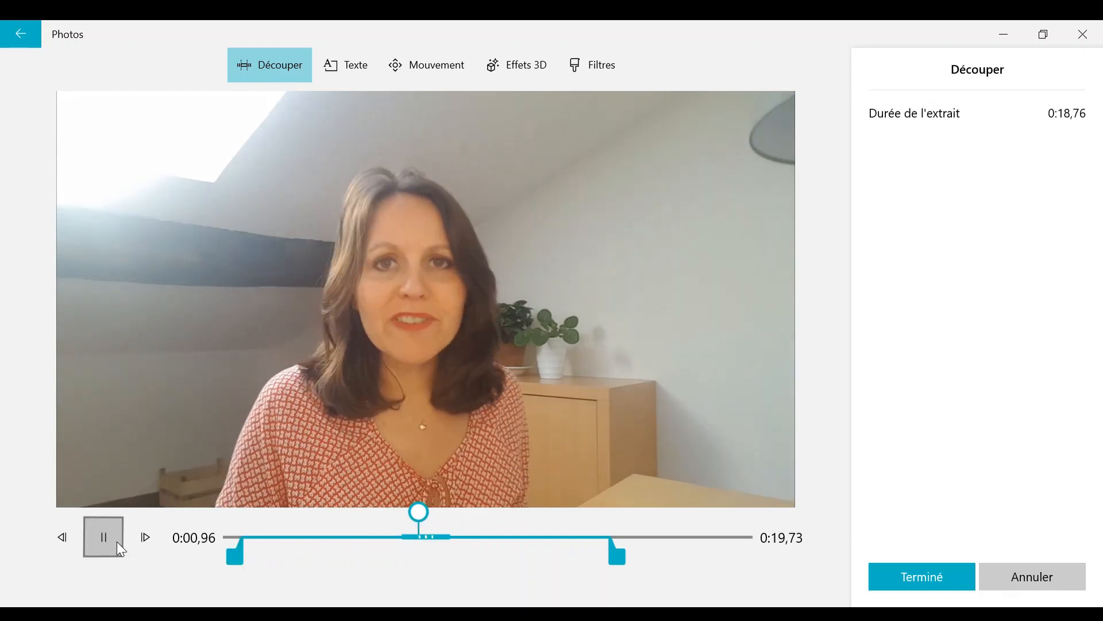
{"action": "left_click_drag", "start_coordinate": [468, 511], "coordinate": [217, 508]}
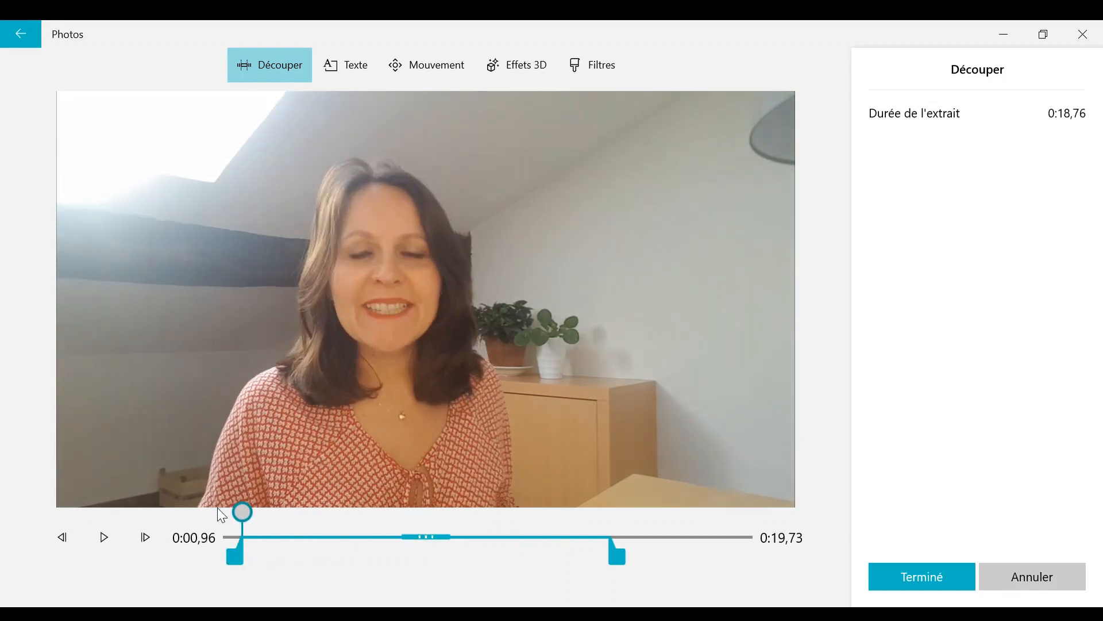
{"action": "left_click", "coordinate": [115, 540]}
{"action": "left_click_drag", "start_coordinate": [241, 552], "coordinate": [215, 551]}
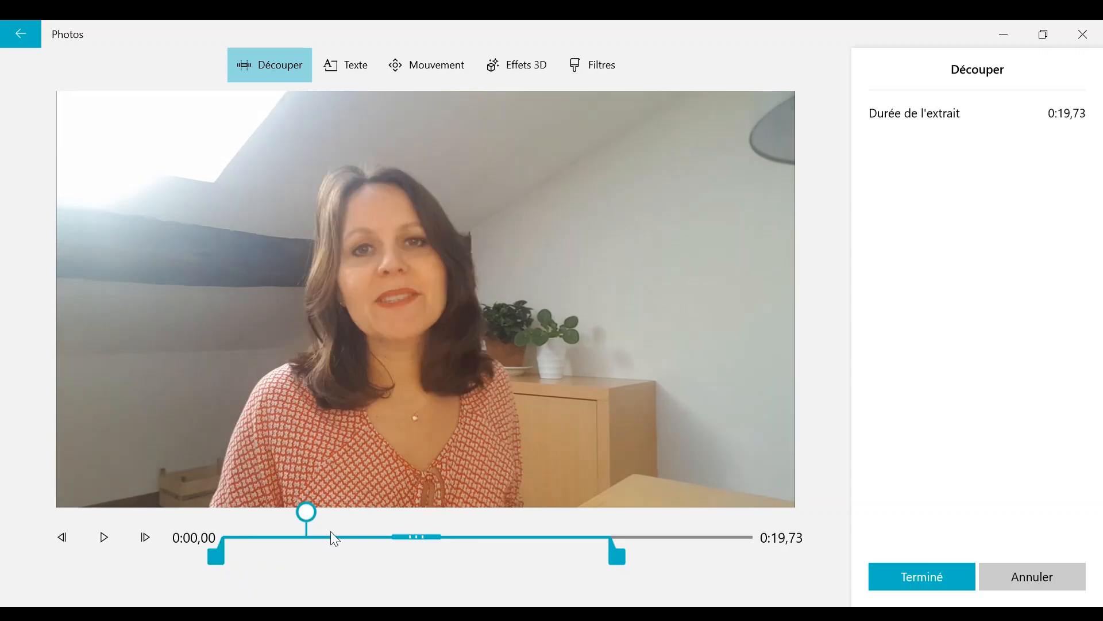
Step: Play the presenter clip from its beginning, pausing to look for a suitable starting point
{"action": "left_click_drag", "start_coordinate": [306, 511], "coordinate": [213, 510]}
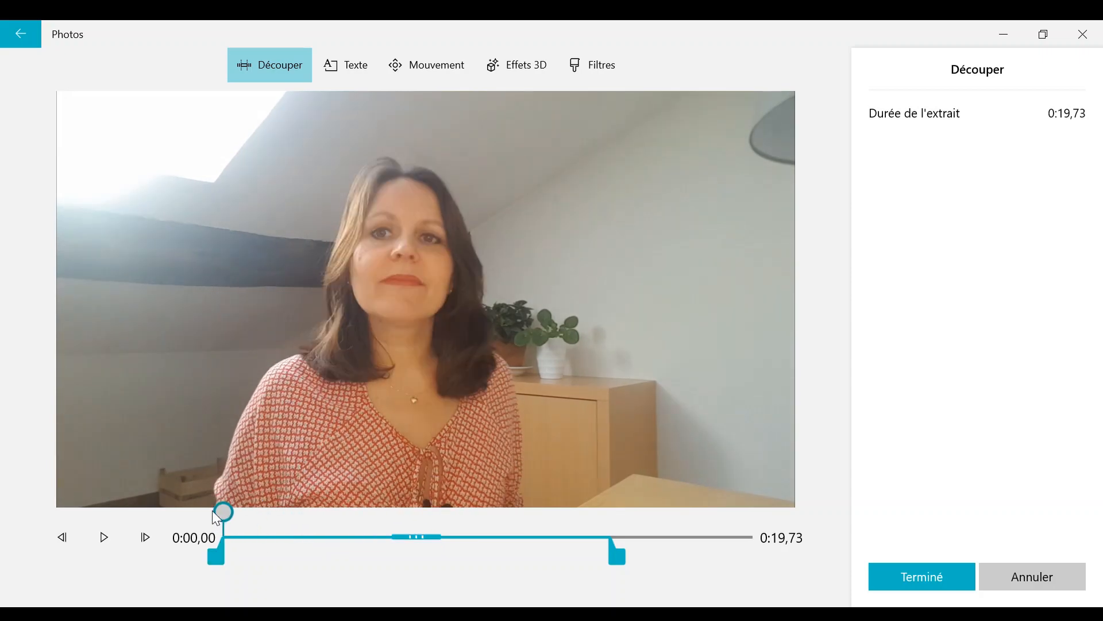
{"action": "left_click", "coordinate": [99, 537]}
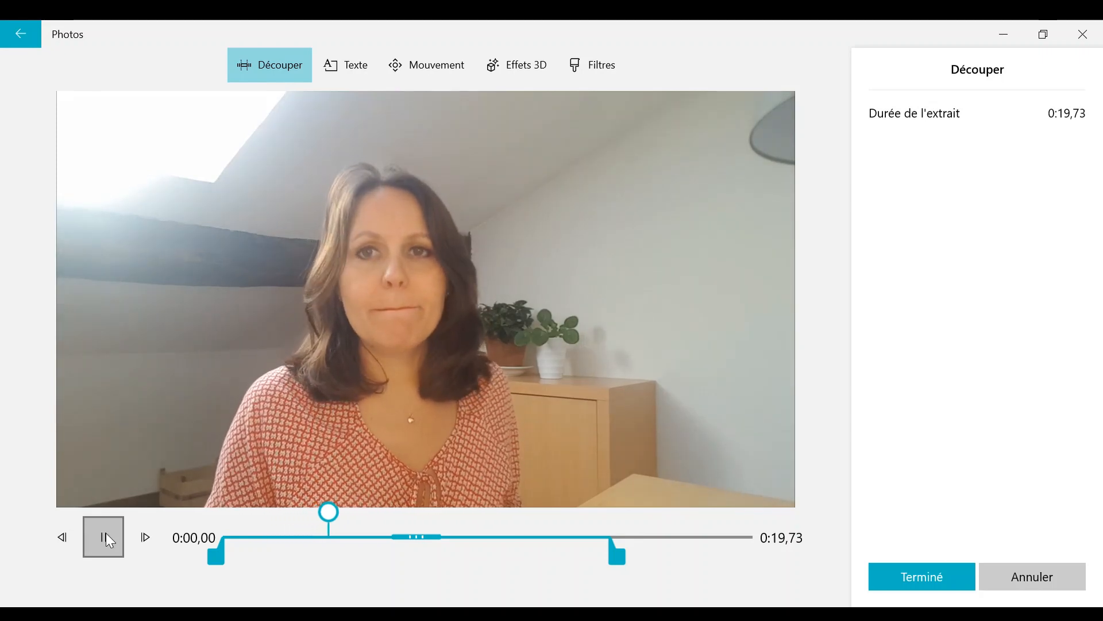
{"action": "left_click", "coordinate": [106, 534]}
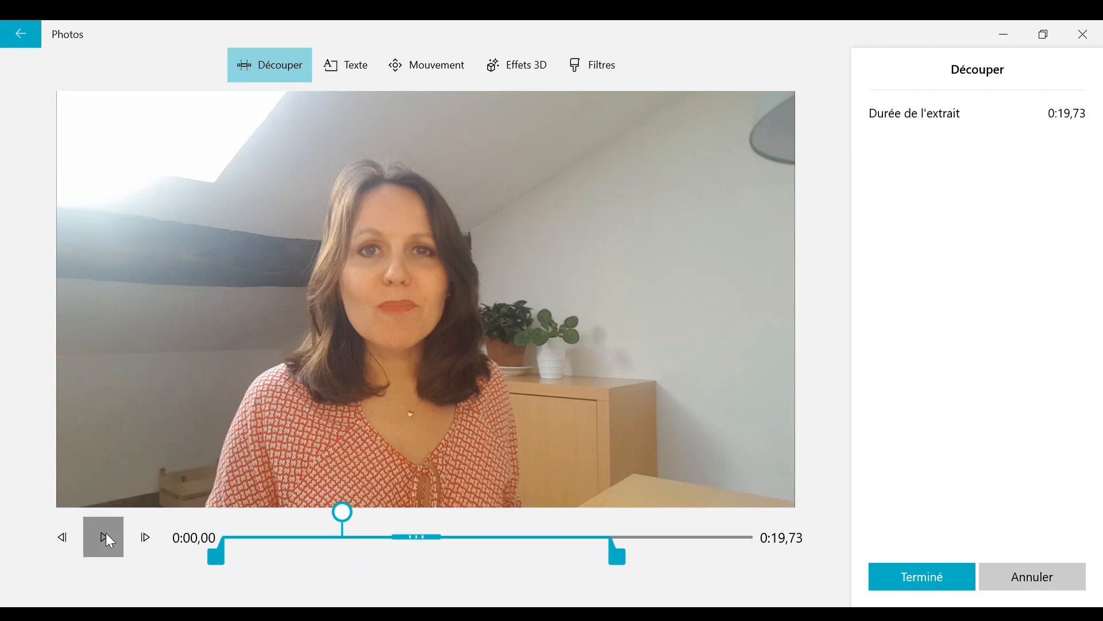
{"action": "left_click", "coordinate": [105, 534]}
{"action": "left_click", "coordinate": [106, 536]}
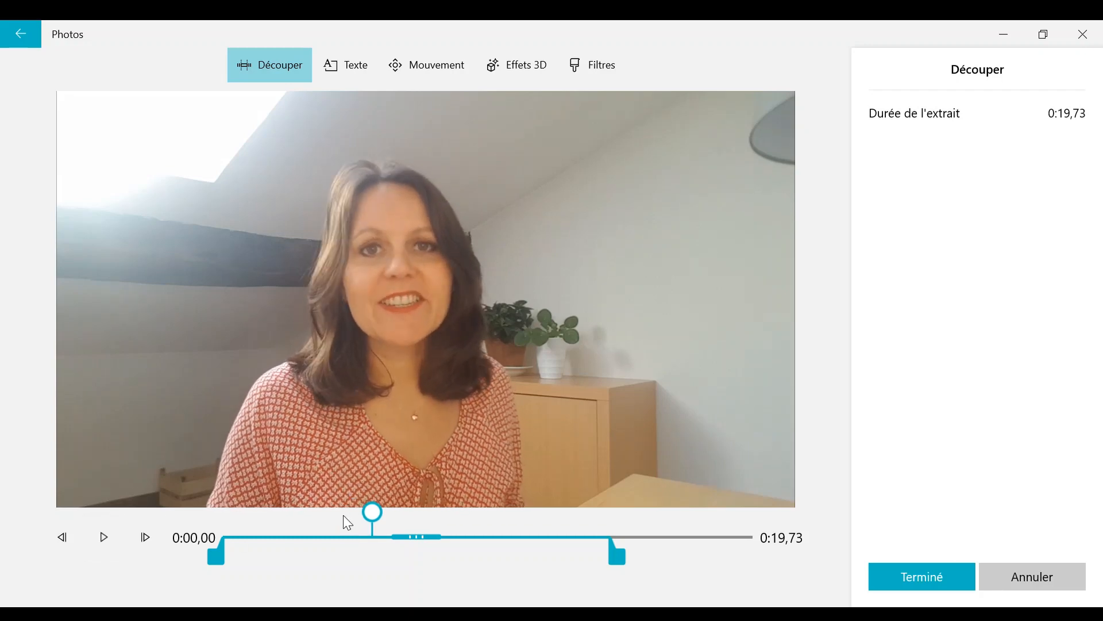
Step: Locate the moment speech begins by fine scrubbing, set the presenter clip's trim start to 0:05,83, and preview the trimmed section
{"action": "left_click_drag", "start_coordinate": [376, 513], "coordinate": [348, 514]}
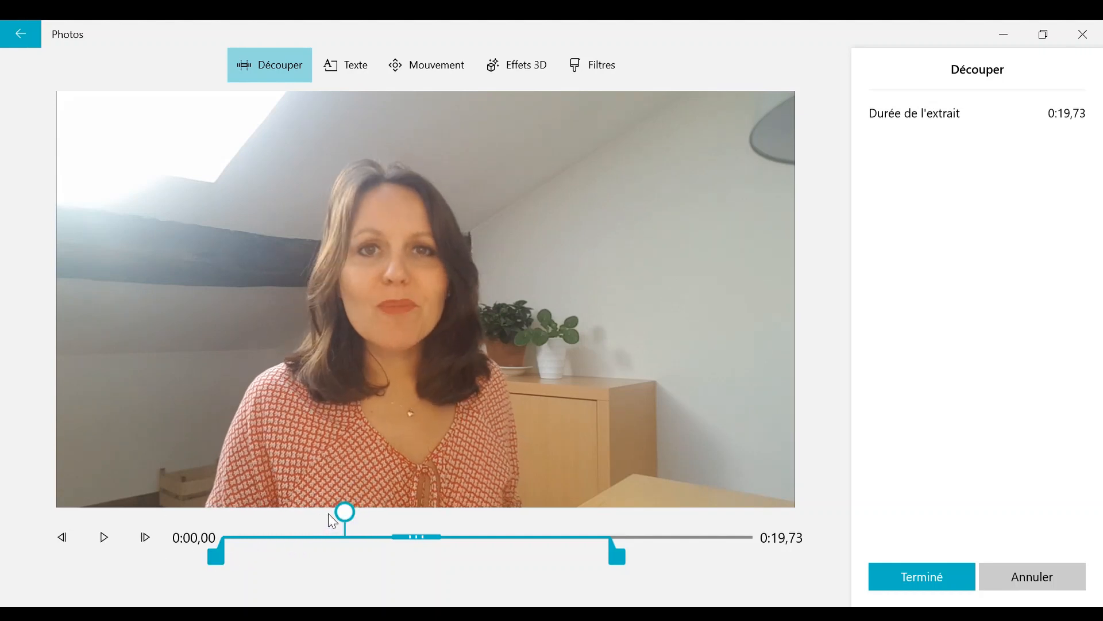
{"action": "mouse_move", "coordinate": [343, 514]}
{"action": "left_mouse_down"}
{"action": "mouse_move", "coordinate": [365, 511]}
{"action": "mouse_move", "coordinate": [339, 514]}
{"action": "left_mouse_up"}
{"action": "left_click", "coordinate": [372, 510]}
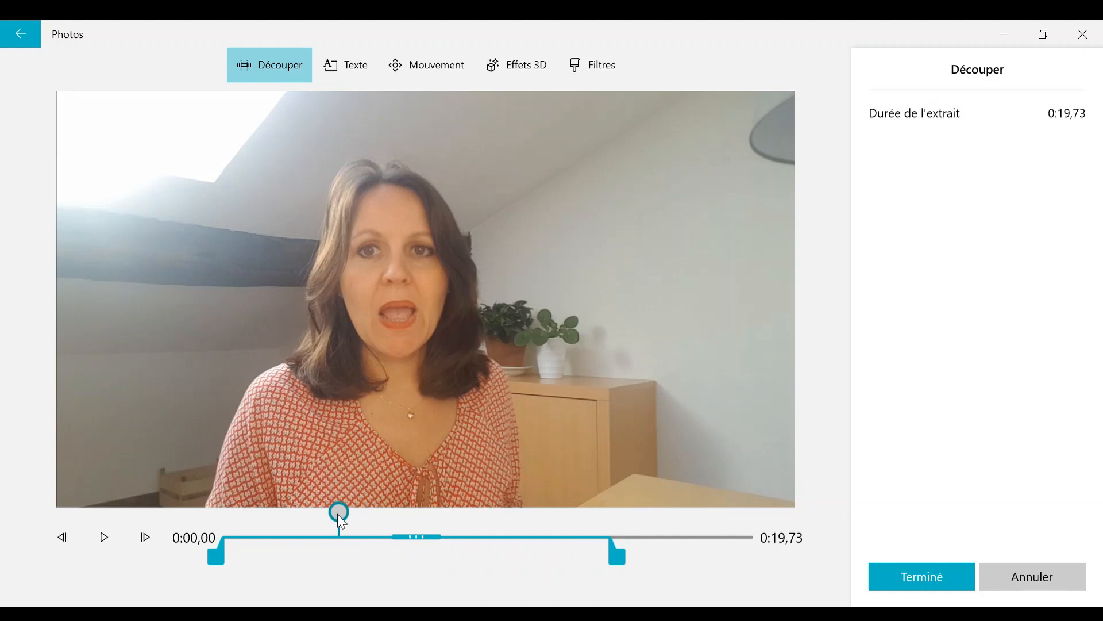
{"action": "left_click_drag", "start_coordinate": [337, 514], "coordinate": [335, 518]}
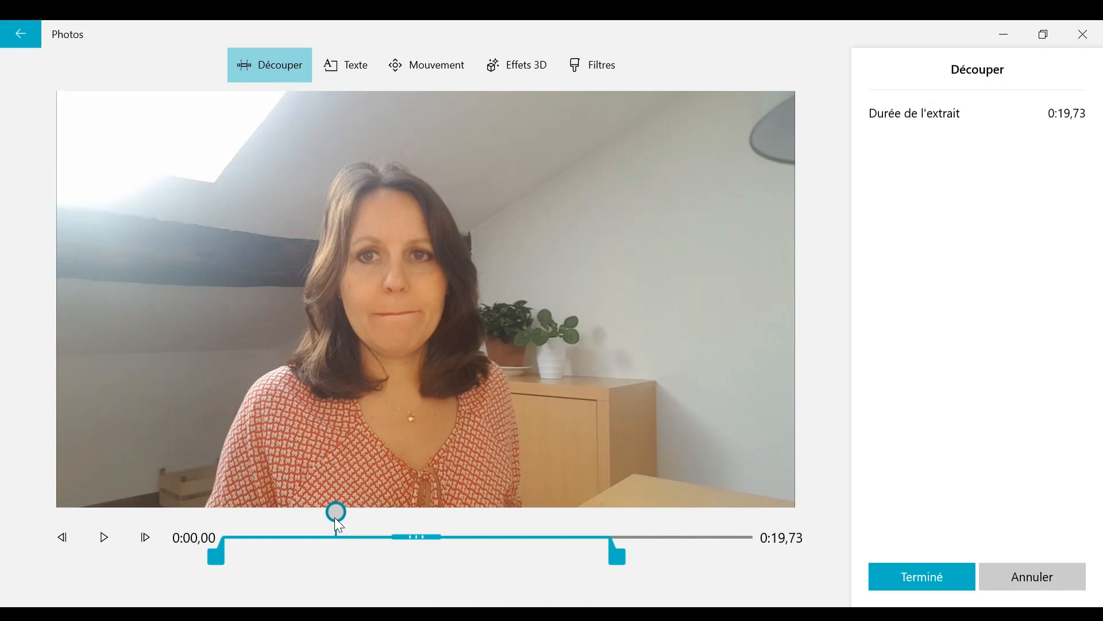
{"action": "left_click_drag", "start_coordinate": [335, 517], "coordinate": [337, 517]}
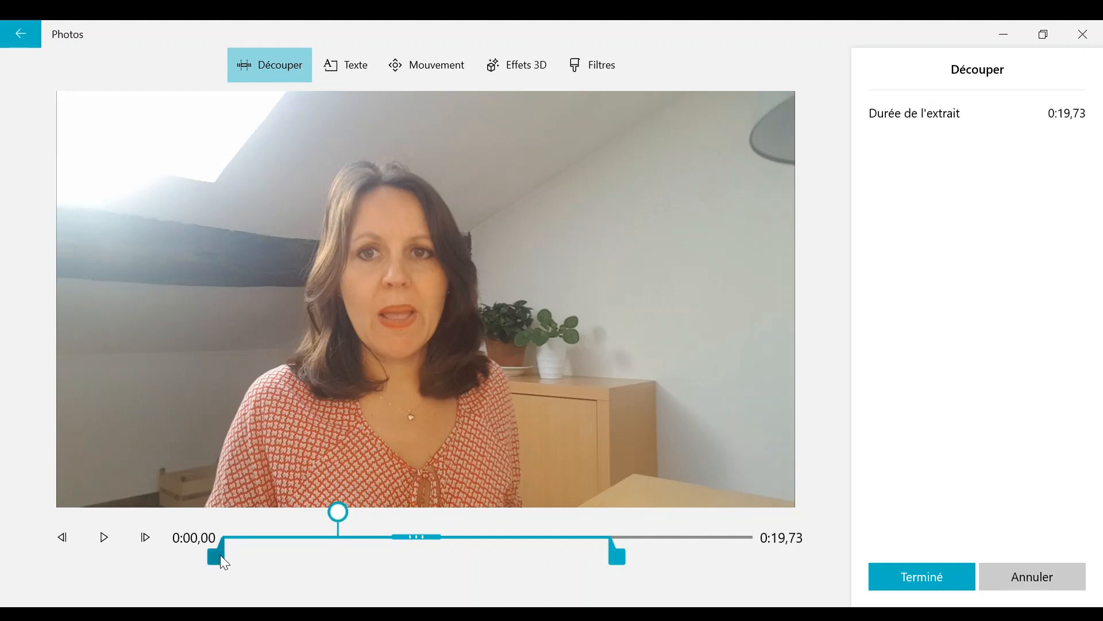
{"action": "left_click_drag", "start_coordinate": [220, 554], "coordinate": [329, 562]}
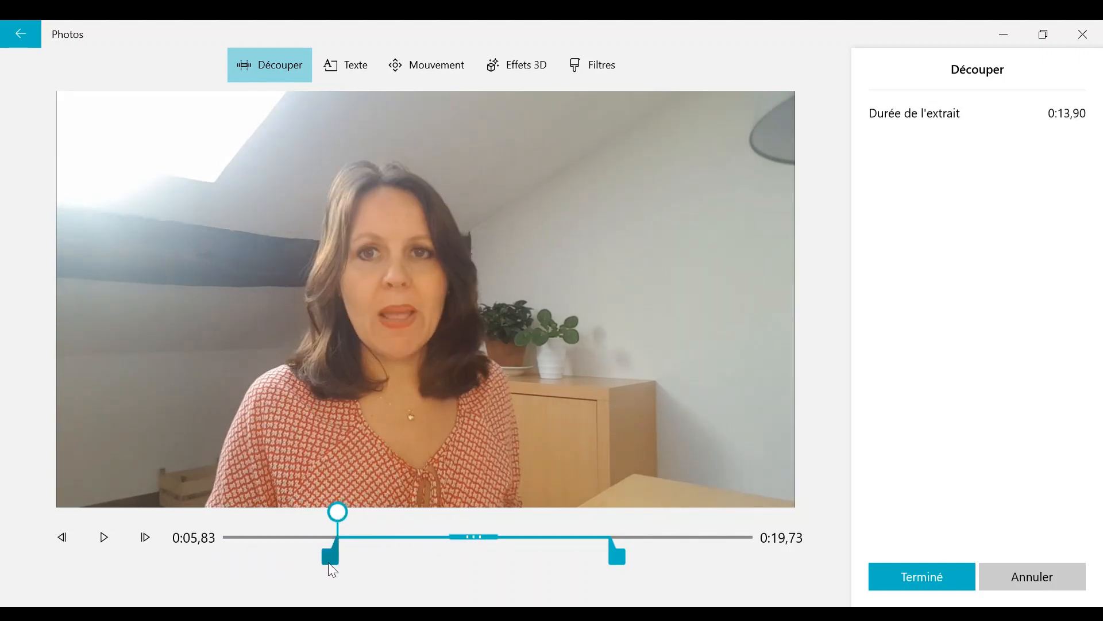
{"action": "left_click", "coordinate": [115, 545]}
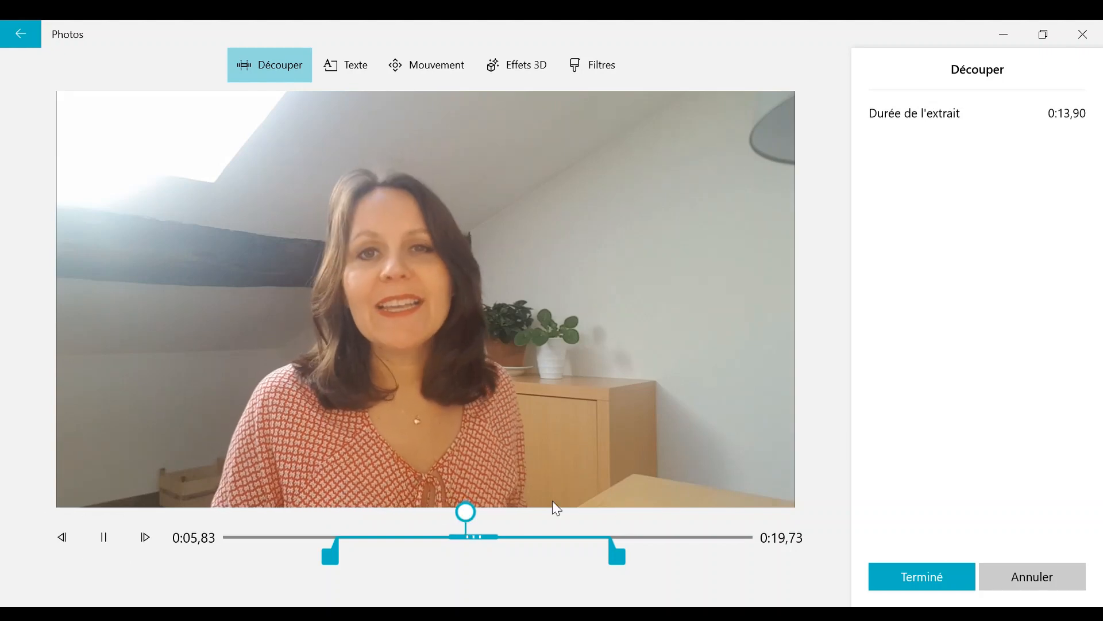
{"action": "left_click_drag", "start_coordinate": [479, 514], "coordinate": [327, 493]}
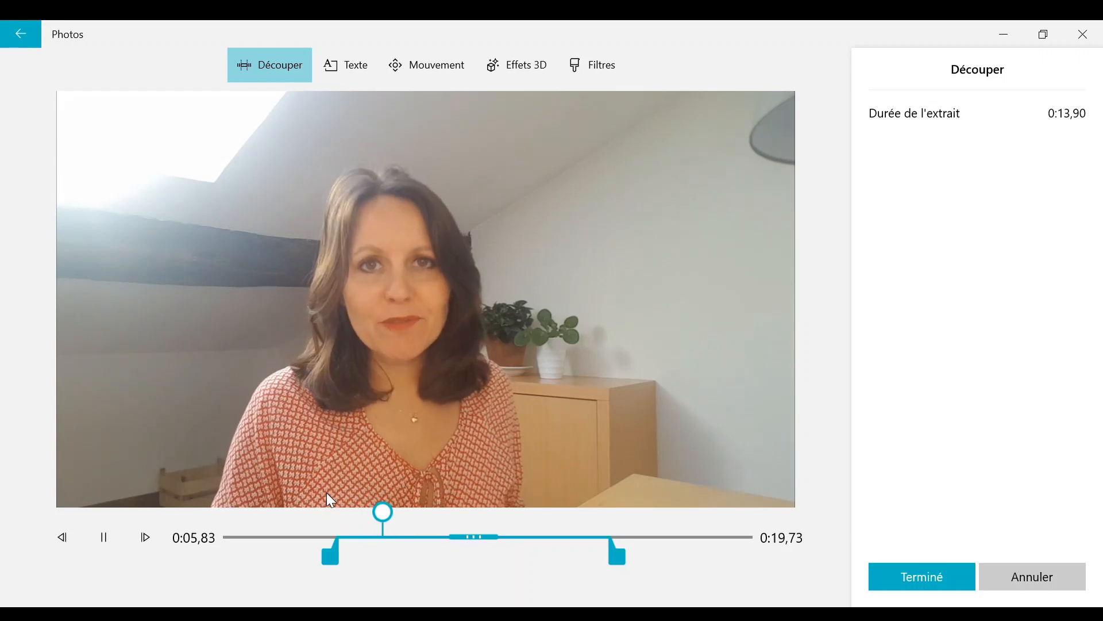
Step: Extend the presenter clip's trim end to 0:25,40 and further to 0:27,03, replaying the widened section
{"action": "left_click_drag", "start_coordinate": [616, 550], "coordinate": [727, 562]}
{"action": "left_click", "coordinate": [103, 537]}
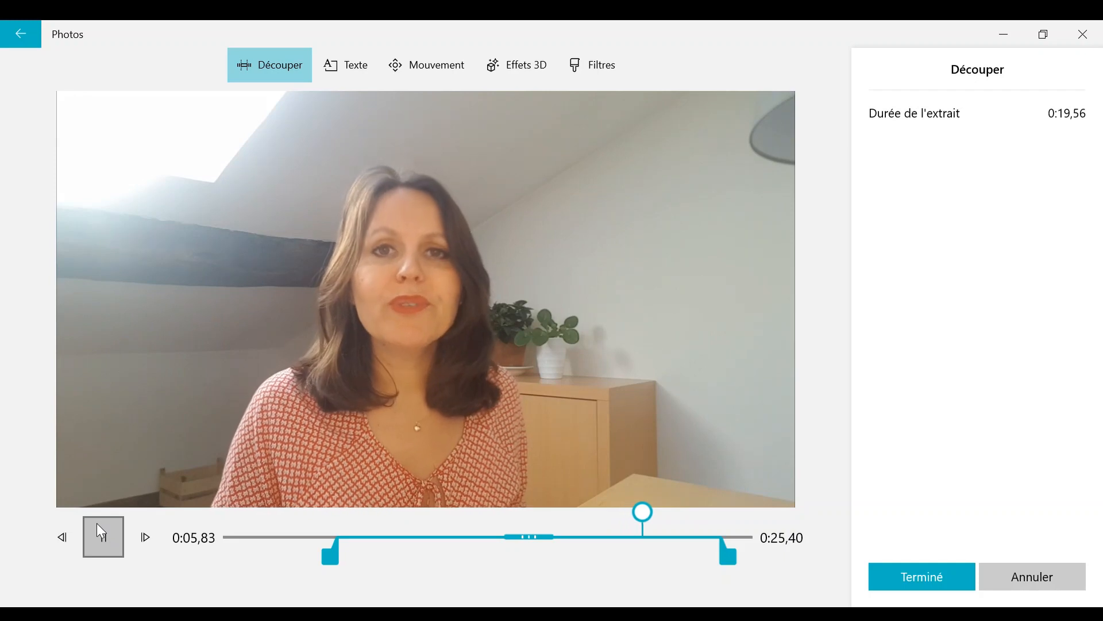
{"action": "left_click_drag", "start_coordinate": [729, 555], "coordinate": [810, 580]}
{"action": "left_click", "coordinate": [103, 536]}
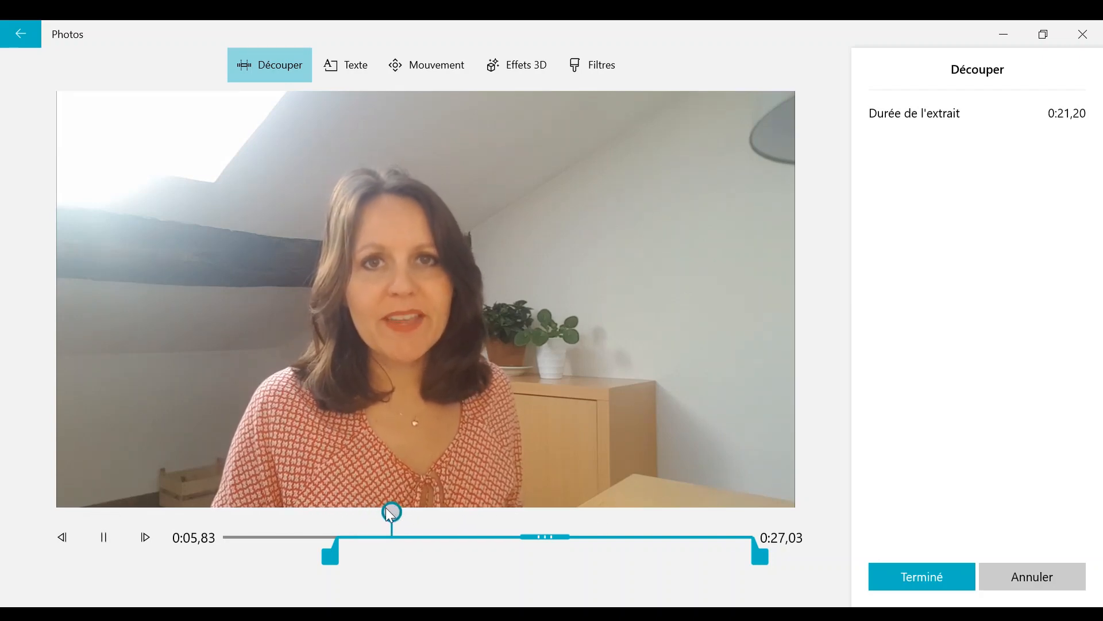
Step: Scrub and replay the final part of the presenter clip to find where the speech ends
{"action": "left_click", "coordinate": [410, 517]}
{"action": "left_click_drag", "start_coordinate": [409, 517], "coordinate": [661, 517]}
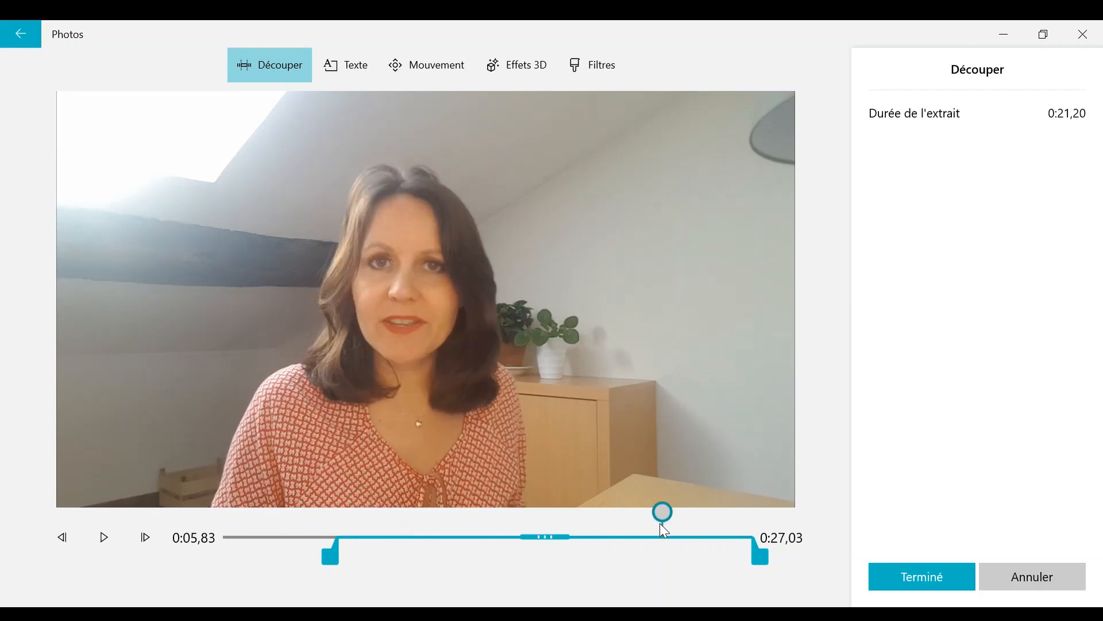
{"action": "left_click", "coordinate": [701, 534]}
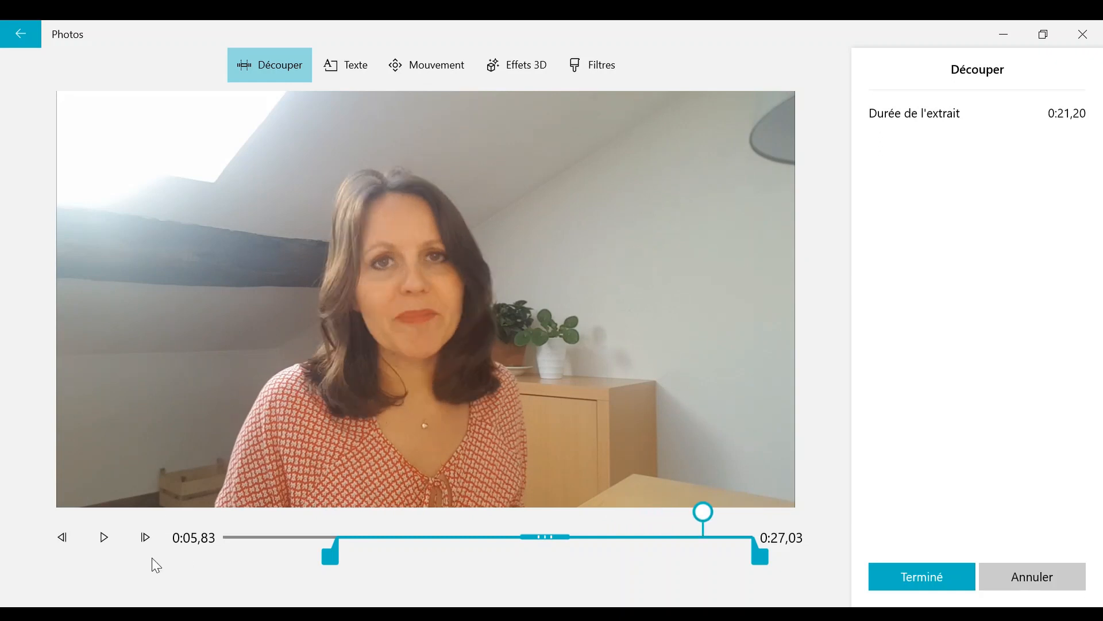
{"action": "left_click", "coordinate": [111, 531]}
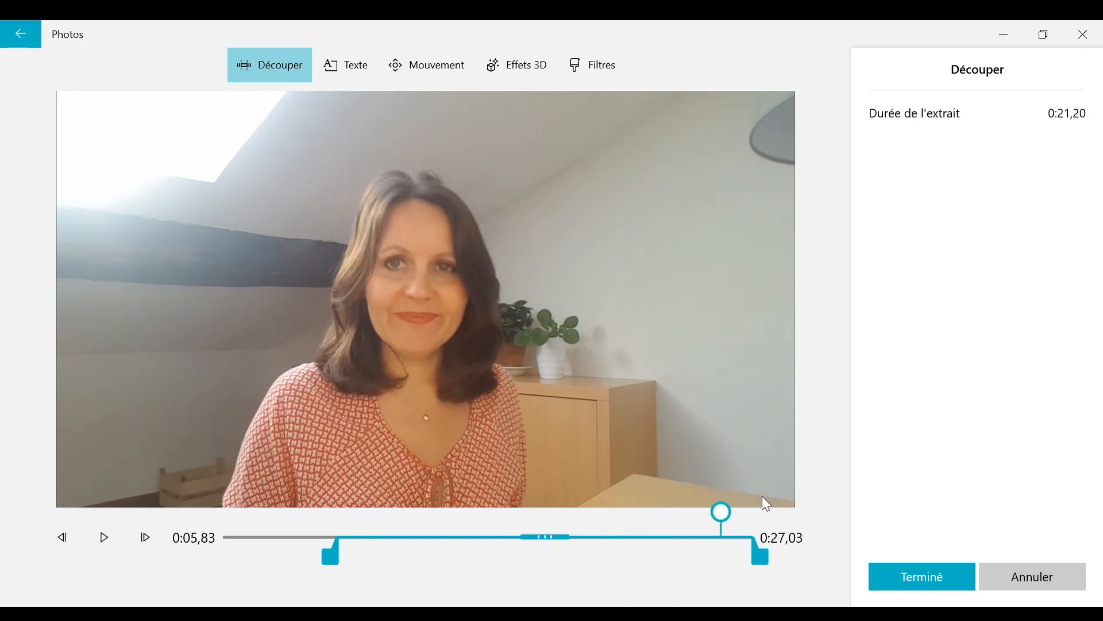
{"action": "left_click_drag", "start_coordinate": [720, 512], "coordinate": [690, 519]}
{"action": "left_click", "coordinate": [98, 547]}
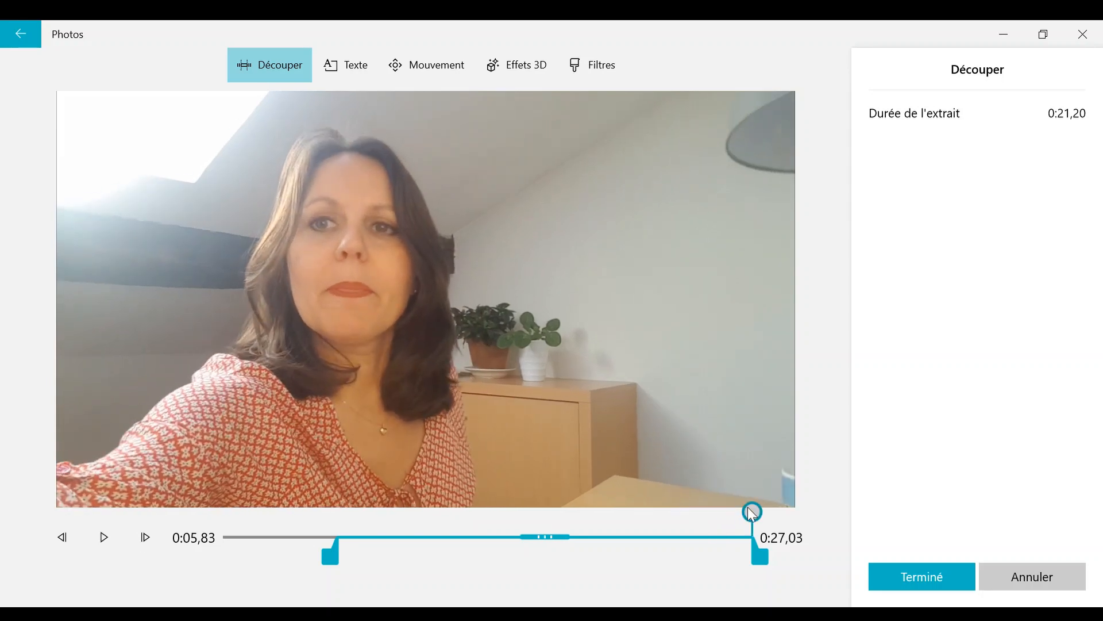
{"action": "left_click_drag", "start_coordinate": [752, 513], "coordinate": [706, 514]}
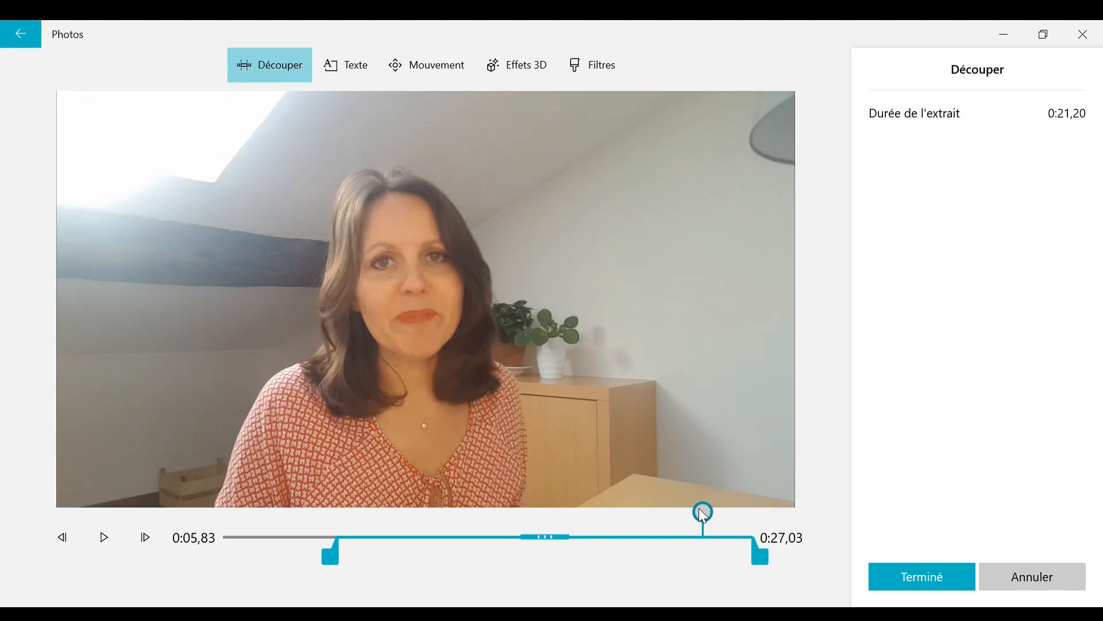
{"action": "left_click", "coordinate": [103, 540]}
{"action": "left_click", "coordinate": [101, 540]}
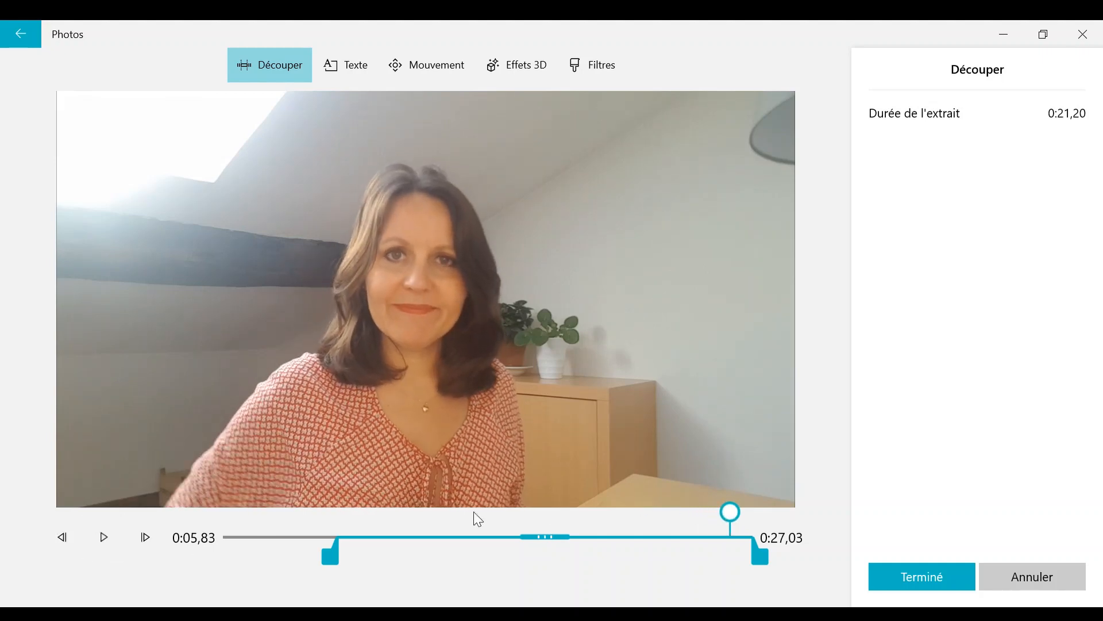
Step: Replay the closing words, set the presenter clip's trim end to 0:24,90, and apply the trim
{"action": "left_click_drag", "start_coordinate": [740, 511], "coordinate": [621, 517]}
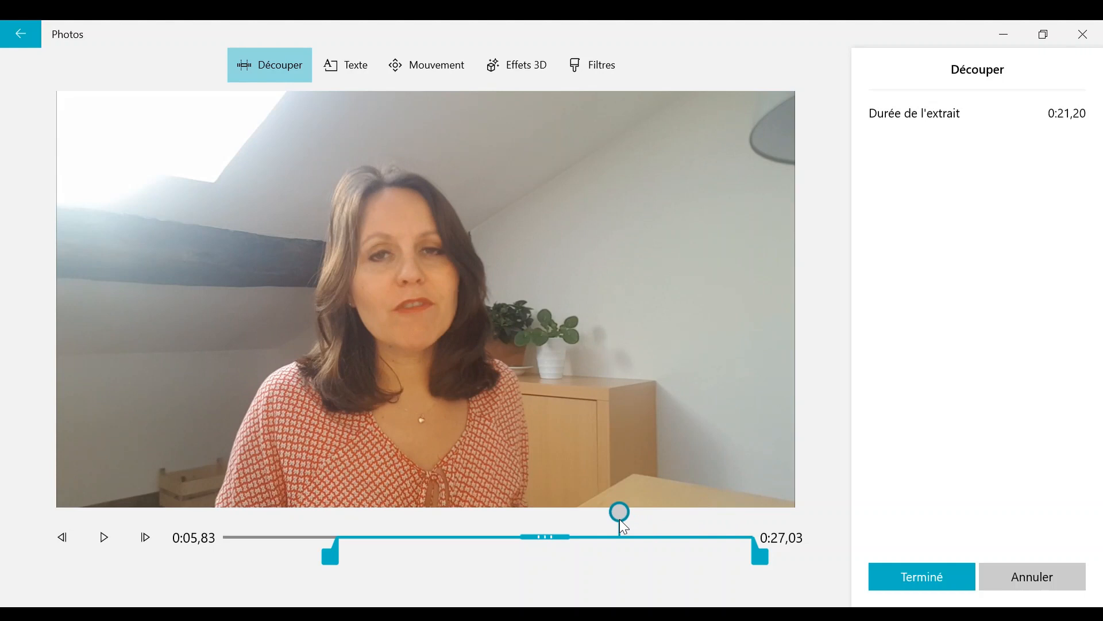
{"action": "left_click", "coordinate": [107, 548]}
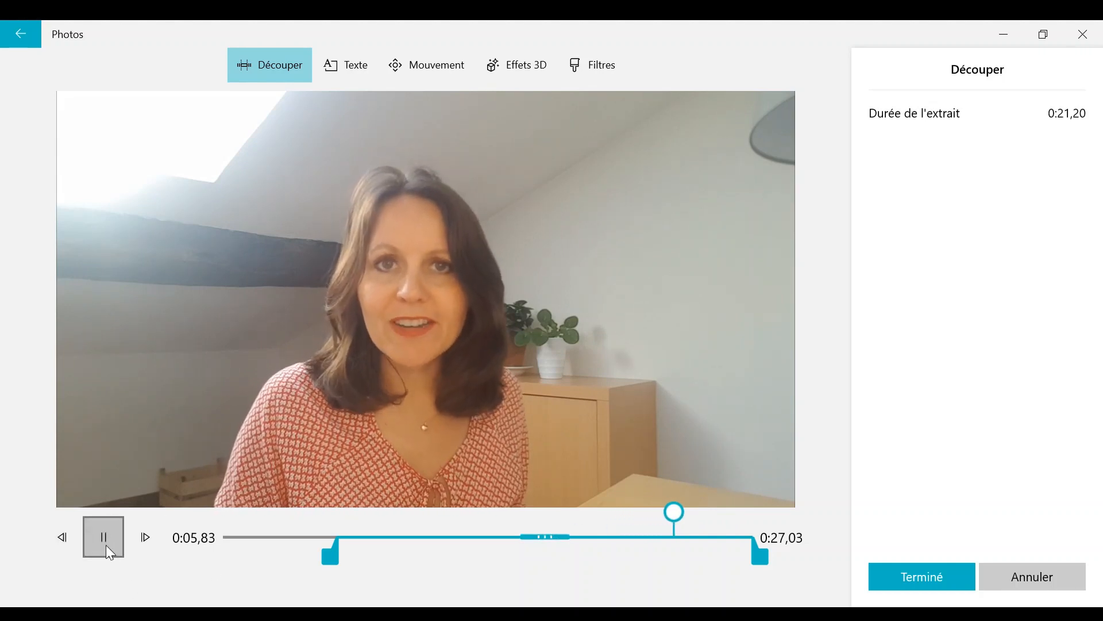
{"action": "left_click", "coordinate": [109, 550]}
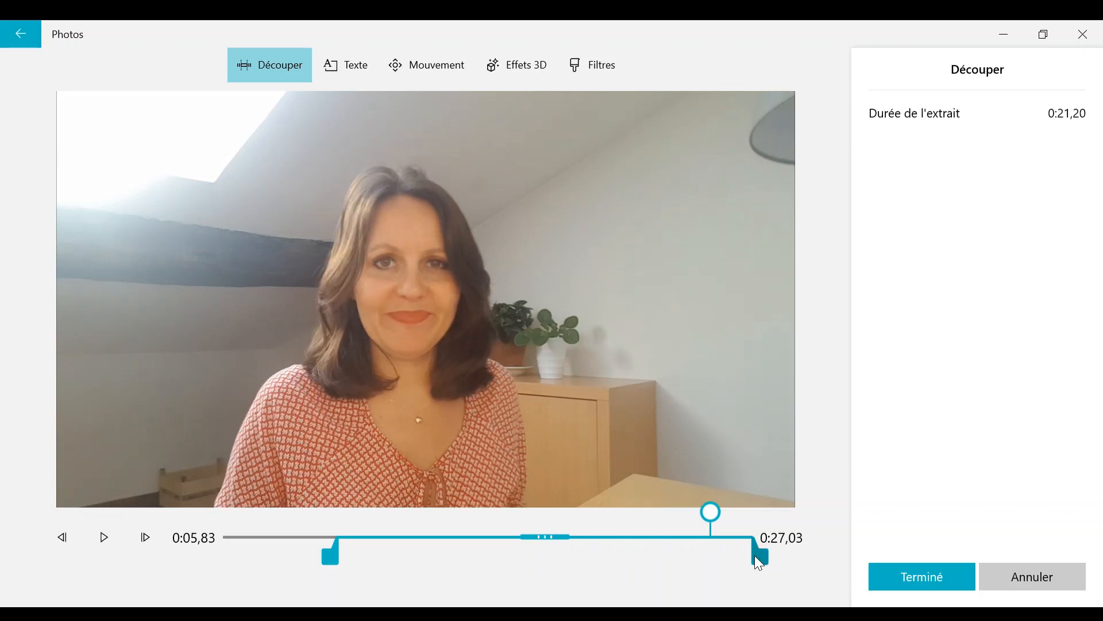
{"action": "left_click_drag", "start_coordinate": [759, 555], "coordinate": [726, 555]}
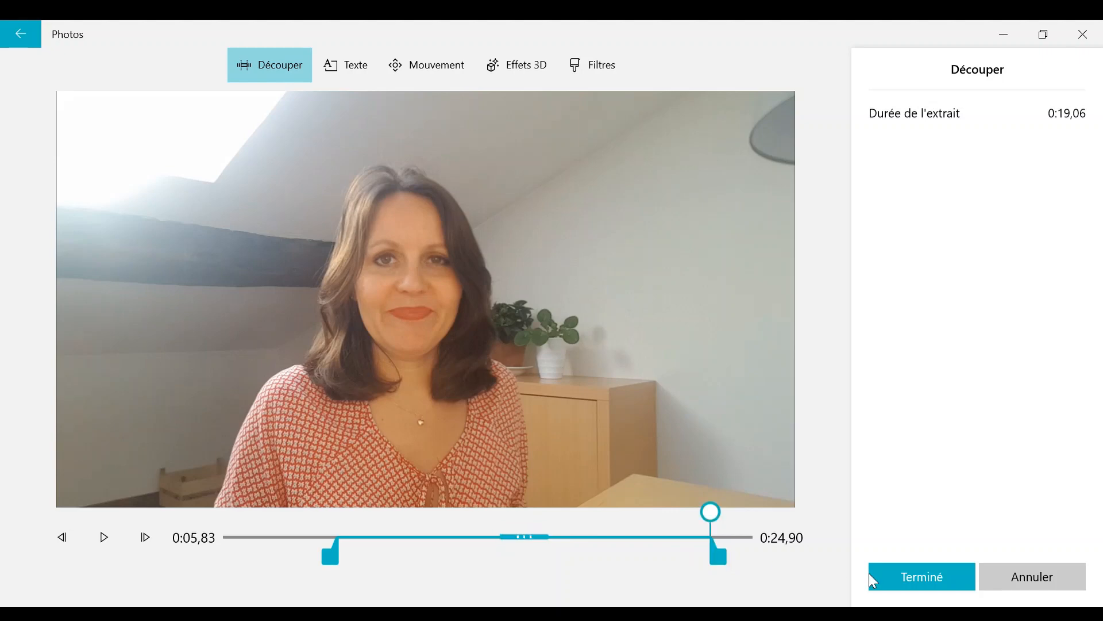
{"action": "left_click", "coordinate": [918, 578]}
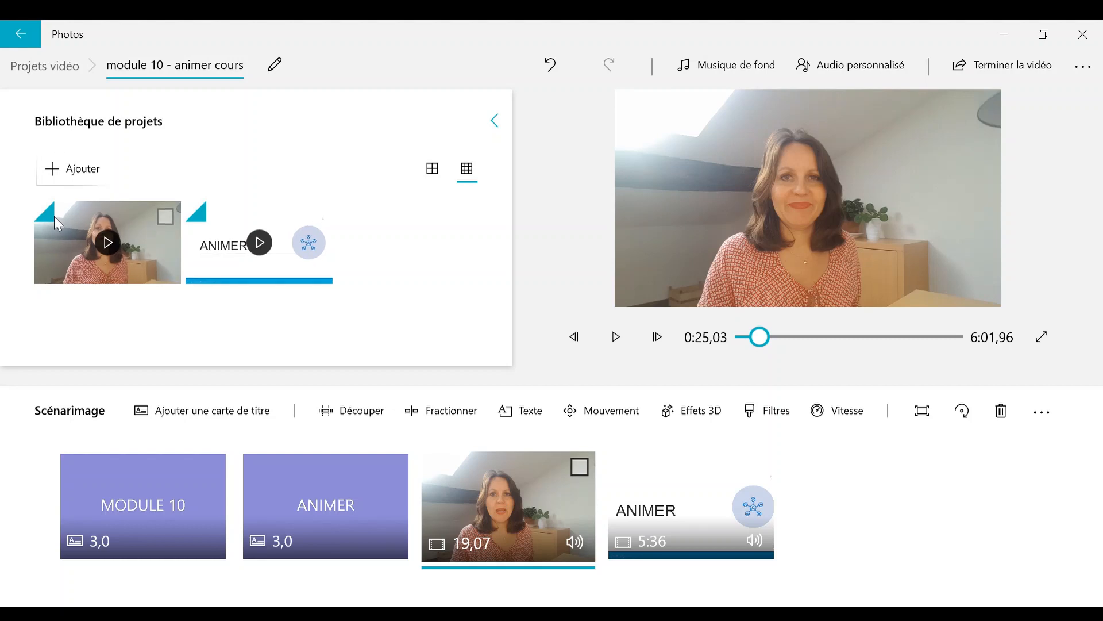
Step: Insert the full presenter clip again after the trimmed one and delete that duplicate from the storyboard
{"action": "left_click_drag", "start_coordinate": [67, 245], "coordinate": [723, 513]}
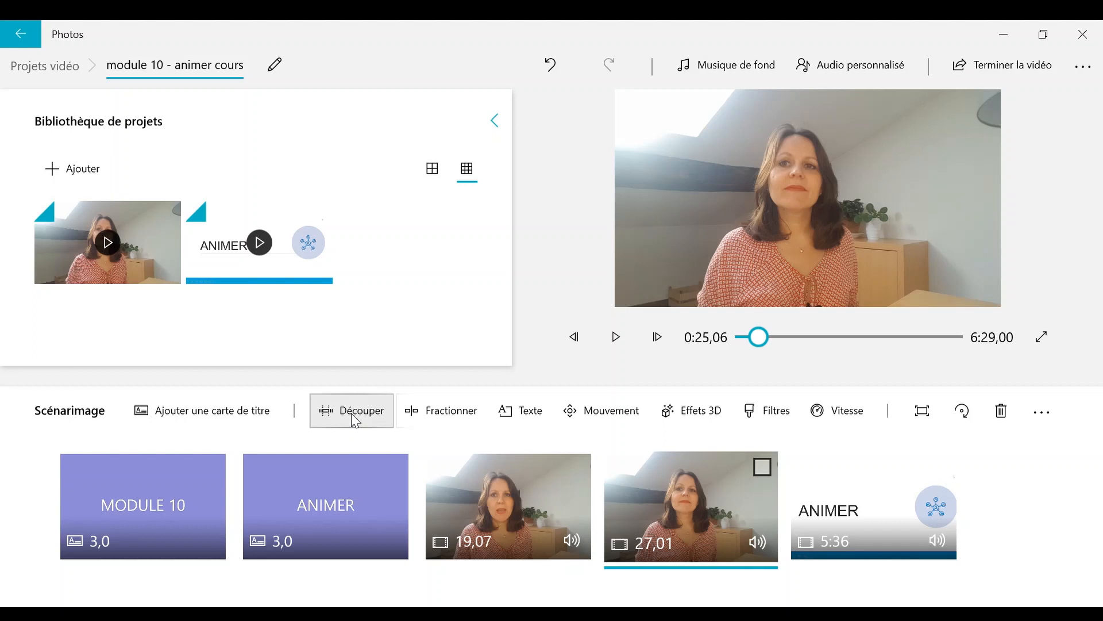
{"action": "left_click", "coordinate": [763, 467]}
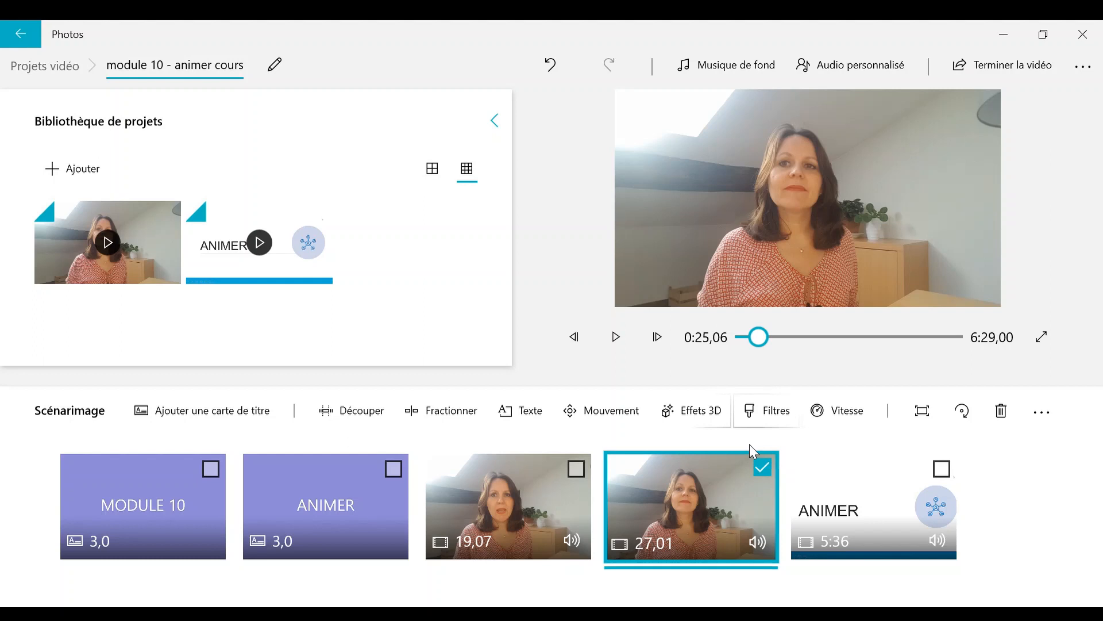
{"action": "left_click", "coordinate": [1000, 418]}
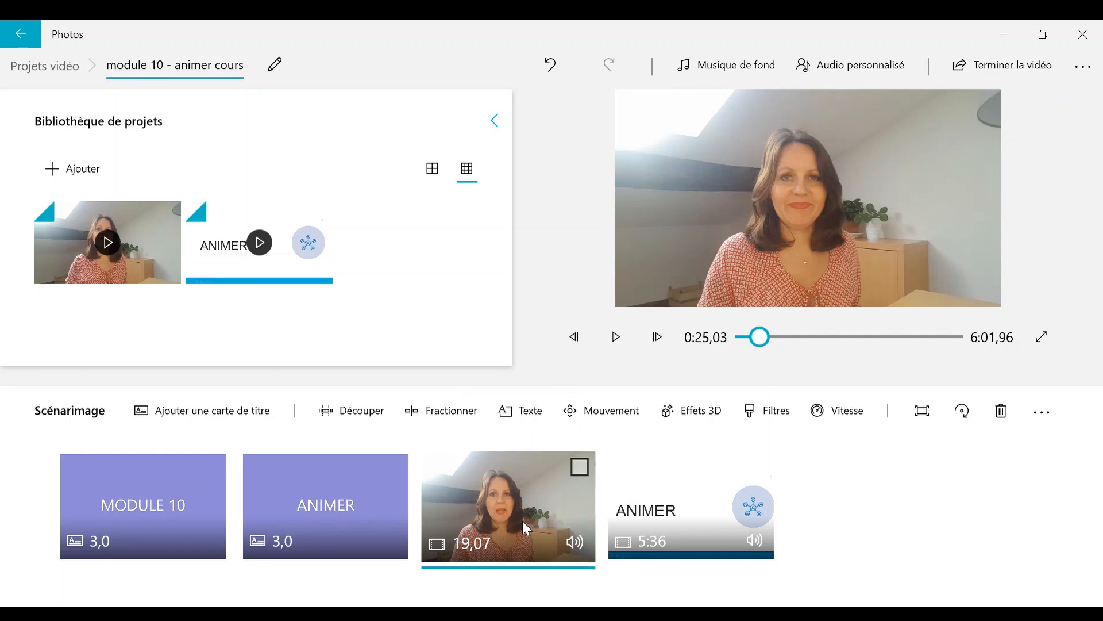
Step: Add the text overlay "ANIMER" to the trimmed presenter clip
{"action": "left_click", "coordinate": [529, 423]}
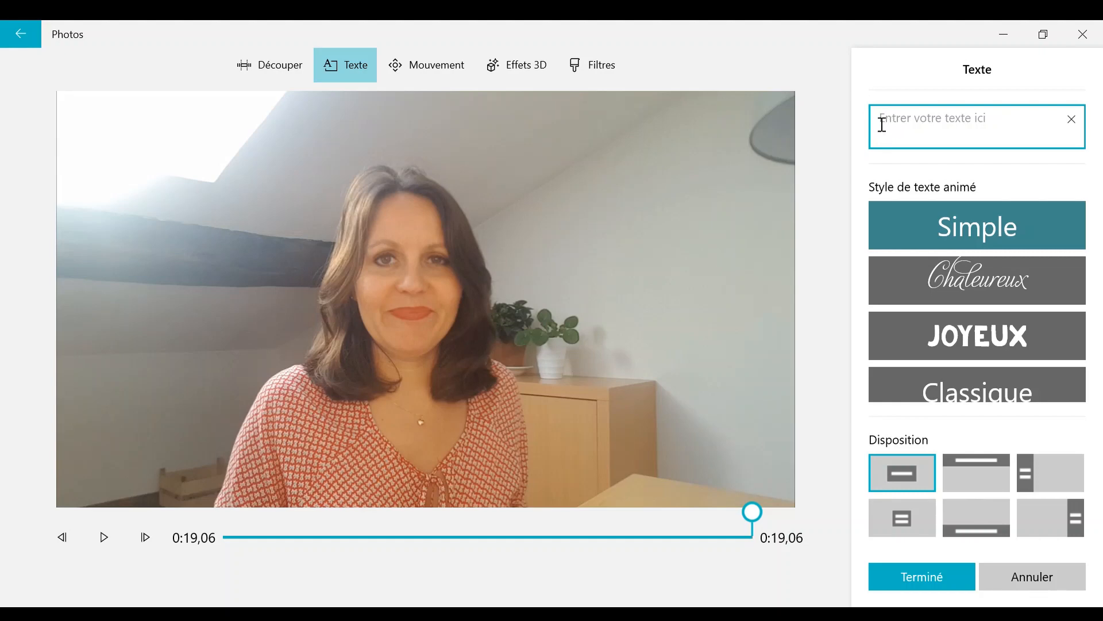
{"action": "type", "text": "ANI"}
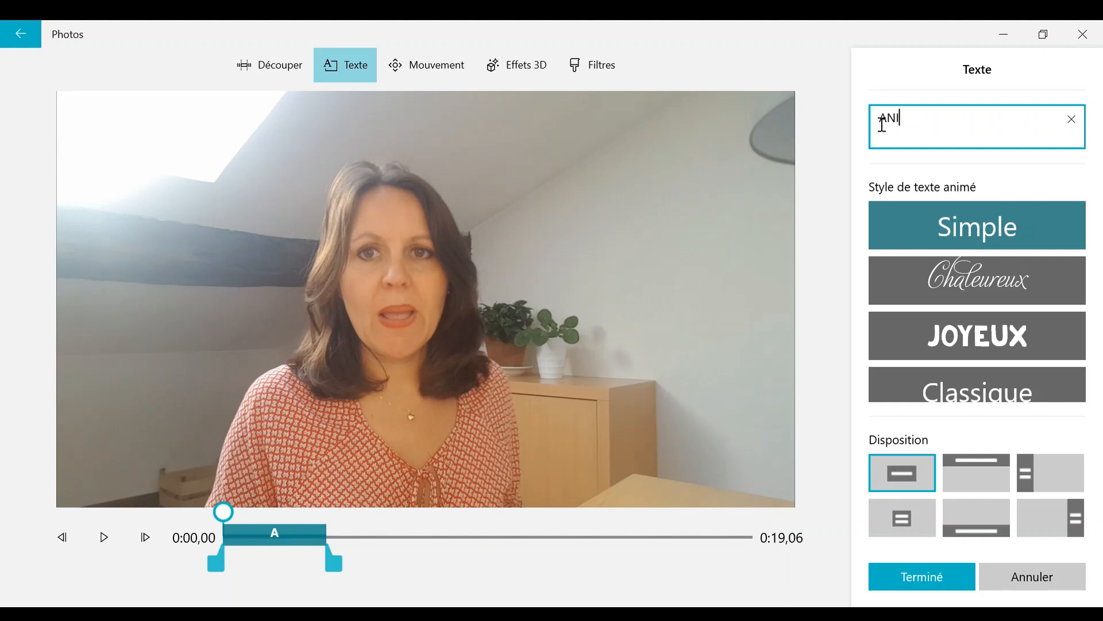
{"action": "type", "text": "MER"}
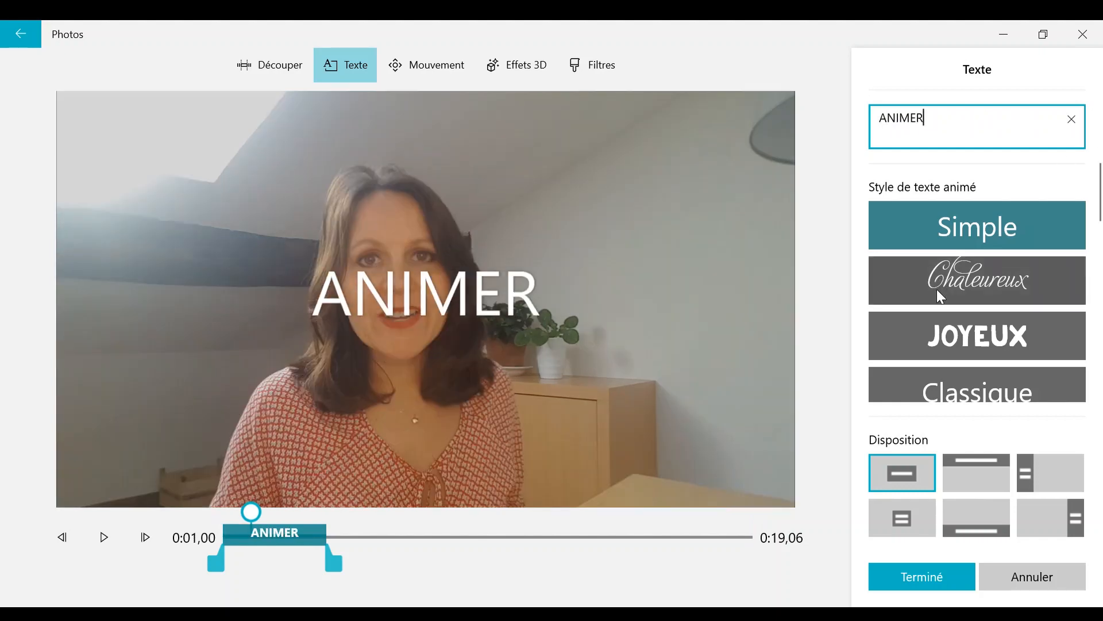
Step: Try the Joyeux text style, return to Simple, and place the ANIMER text in the right-side layout
{"action": "left_click", "coordinate": [941, 327]}
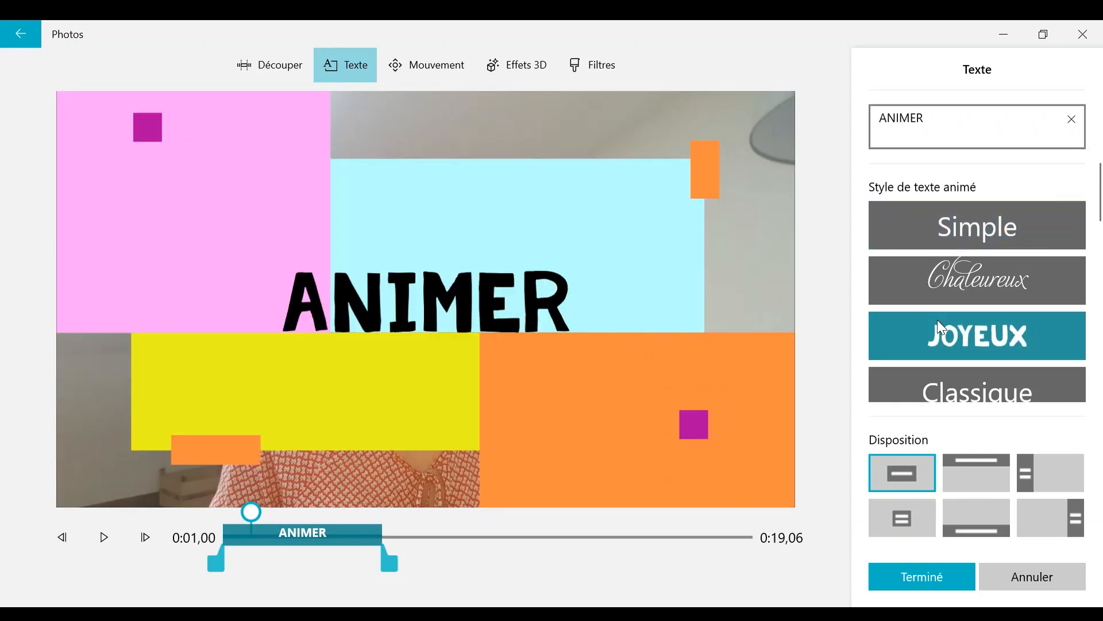
{"action": "left_click", "coordinate": [936, 239]}
{"action": "scroll", "coordinate": [936, 243], "scroll_direction": "down", "scroll_amount": 1}
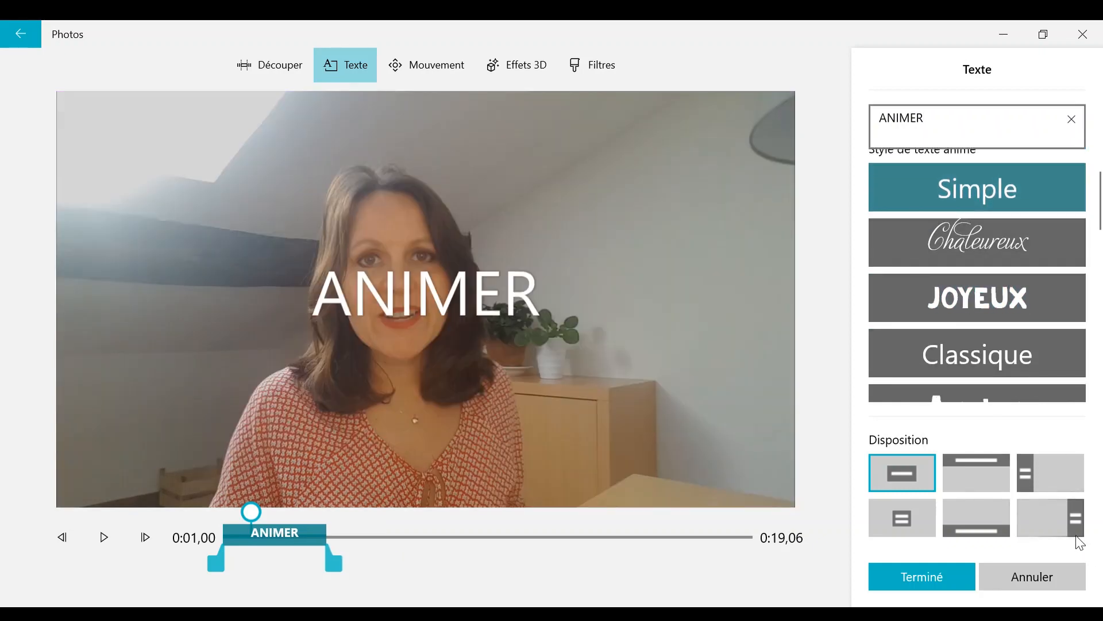
{"action": "left_click", "coordinate": [1051, 520]}
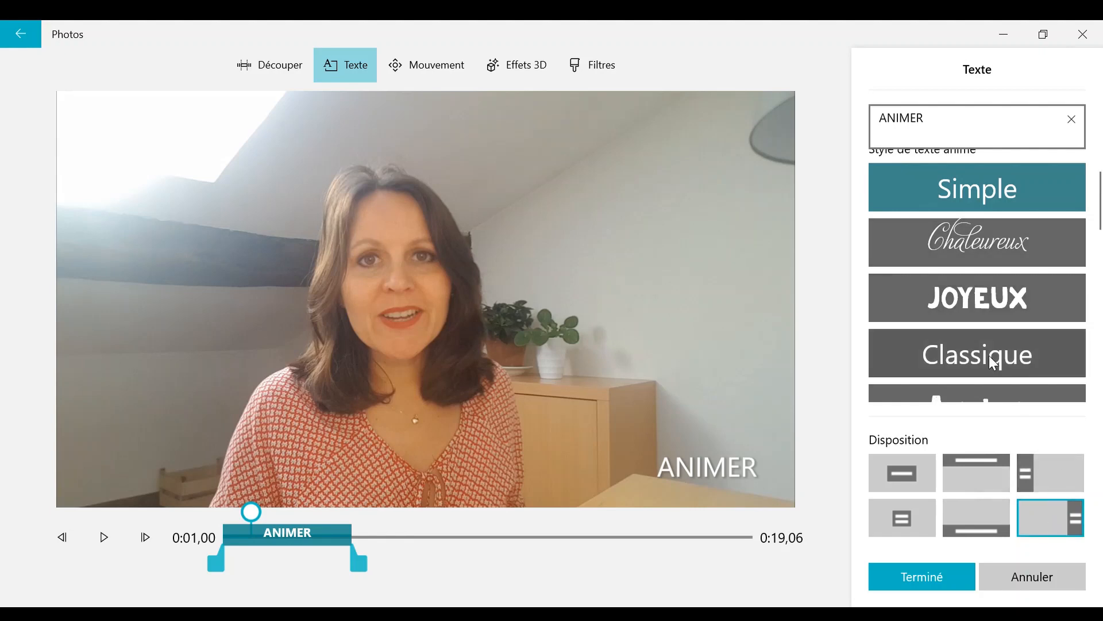
Step: Compare the Classique, Aventure, Explosif, Léger, Cinéma and Gras styles on the ANIMER text and apply Léger
{"action": "left_click", "coordinate": [1019, 345]}
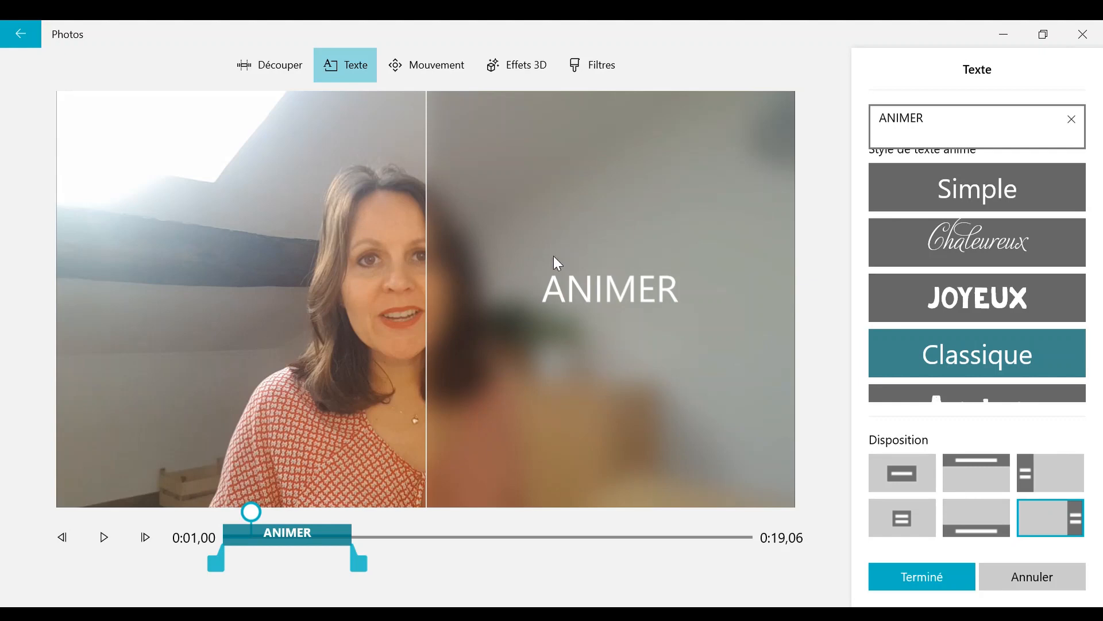
{"action": "scroll", "coordinate": [931, 285], "scroll_direction": "down", "scroll_amount": 1}
{"action": "left_click", "coordinate": [938, 368]}
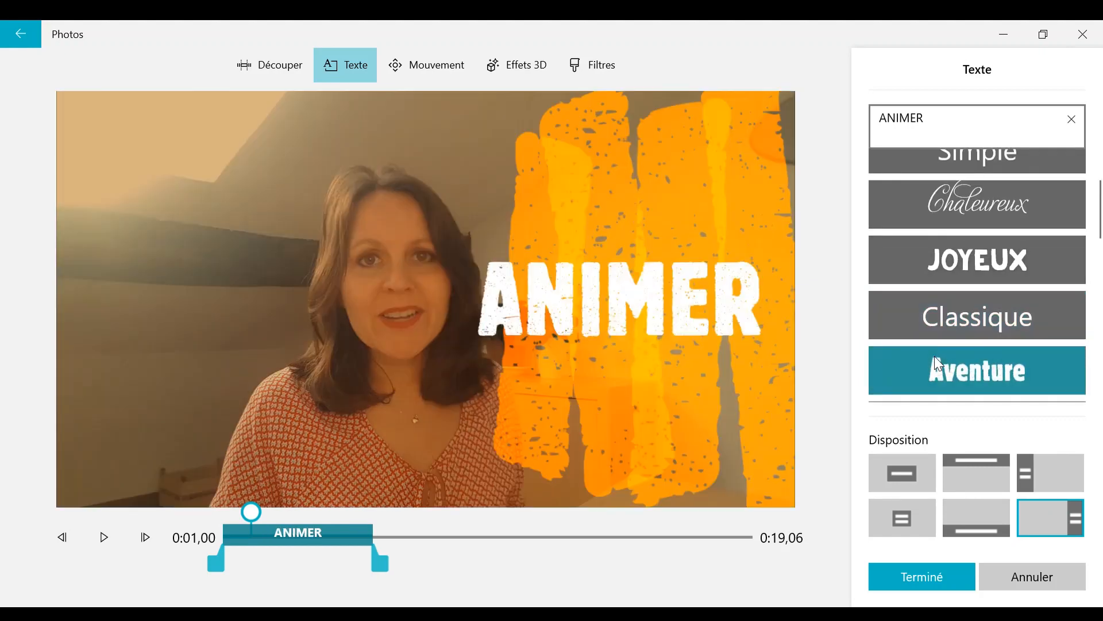
{"action": "scroll", "coordinate": [945, 370], "scroll_direction": "down", "scroll_amount": 3}
{"action": "left_click", "coordinate": [950, 374]}
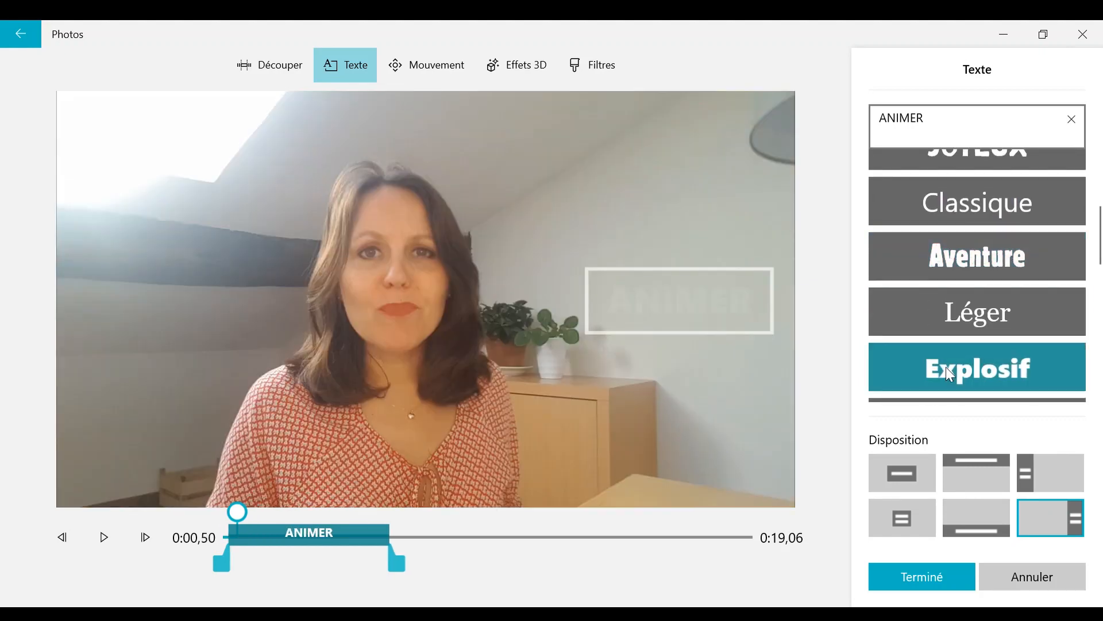
{"action": "left_click", "coordinate": [960, 310]}
{"action": "scroll", "coordinate": [962, 311], "scroll_direction": "down", "scroll_amount": 3}
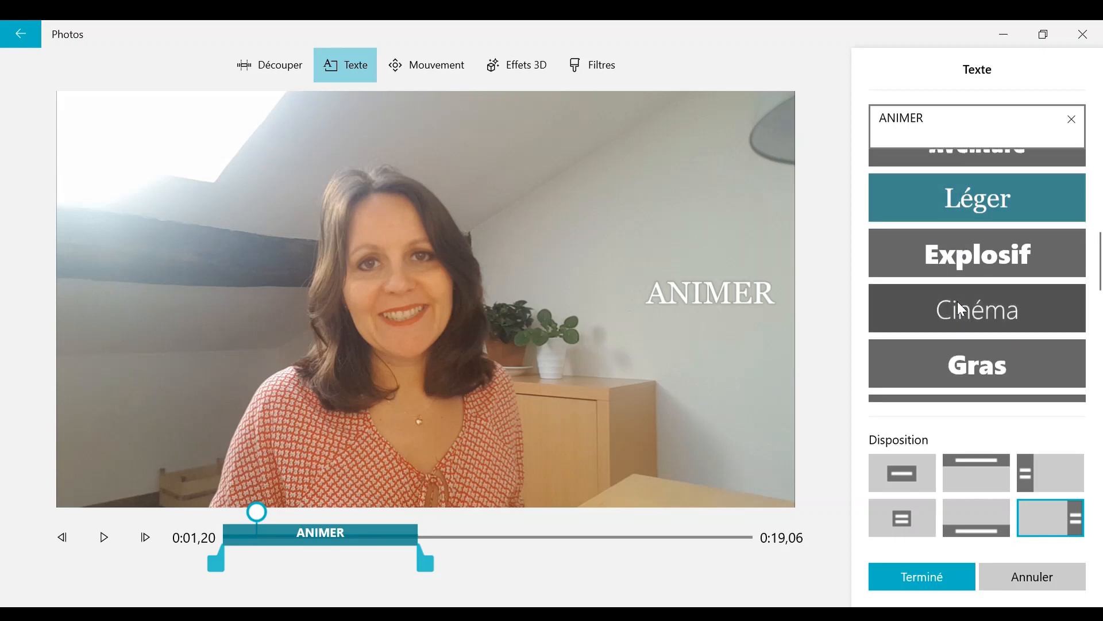
{"action": "left_click", "coordinate": [961, 310]}
{"action": "left_click", "coordinate": [983, 369]}
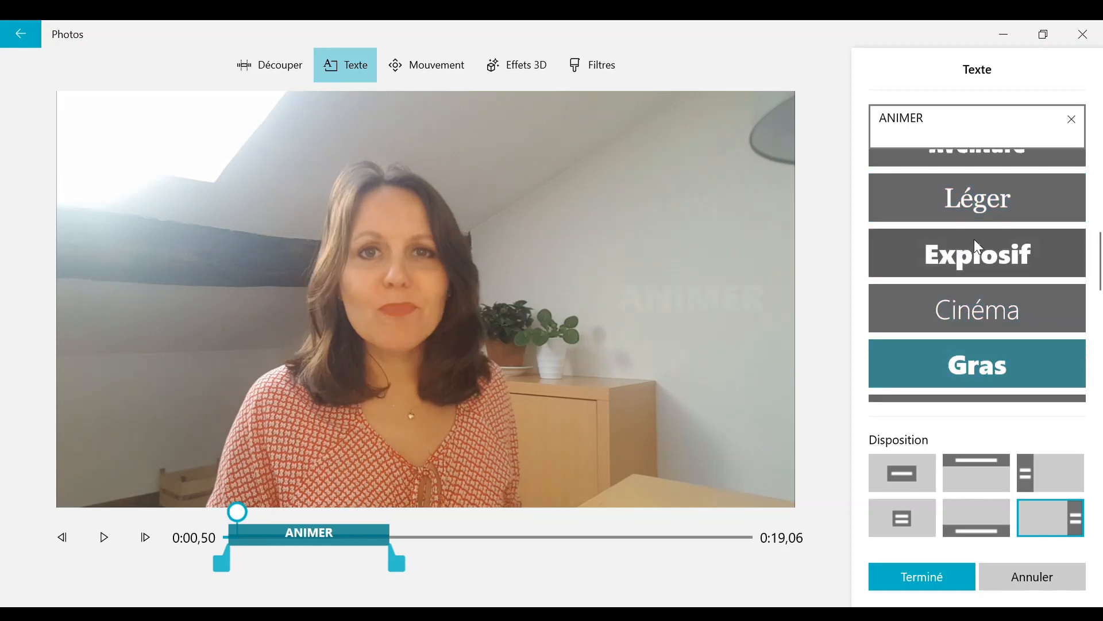
{"action": "left_click", "coordinate": [975, 199]}
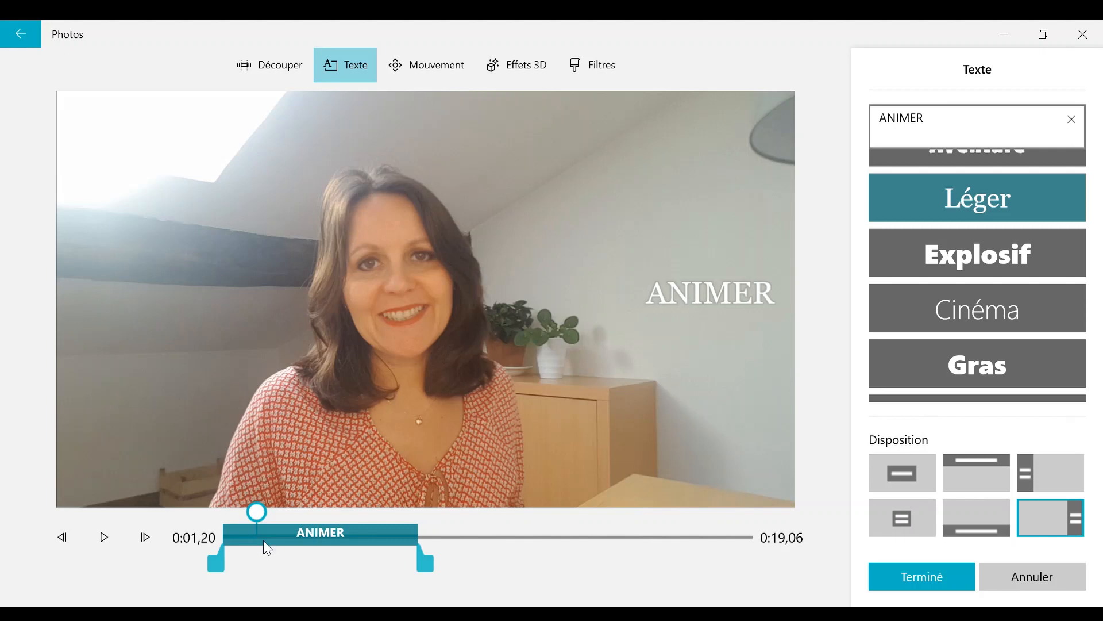
Step: Stretch the ANIMER text's display range across the clip and narrow it to a section just past the middle
{"action": "left_click_drag", "start_coordinate": [426, 567], "coordinate": [730, 569]}
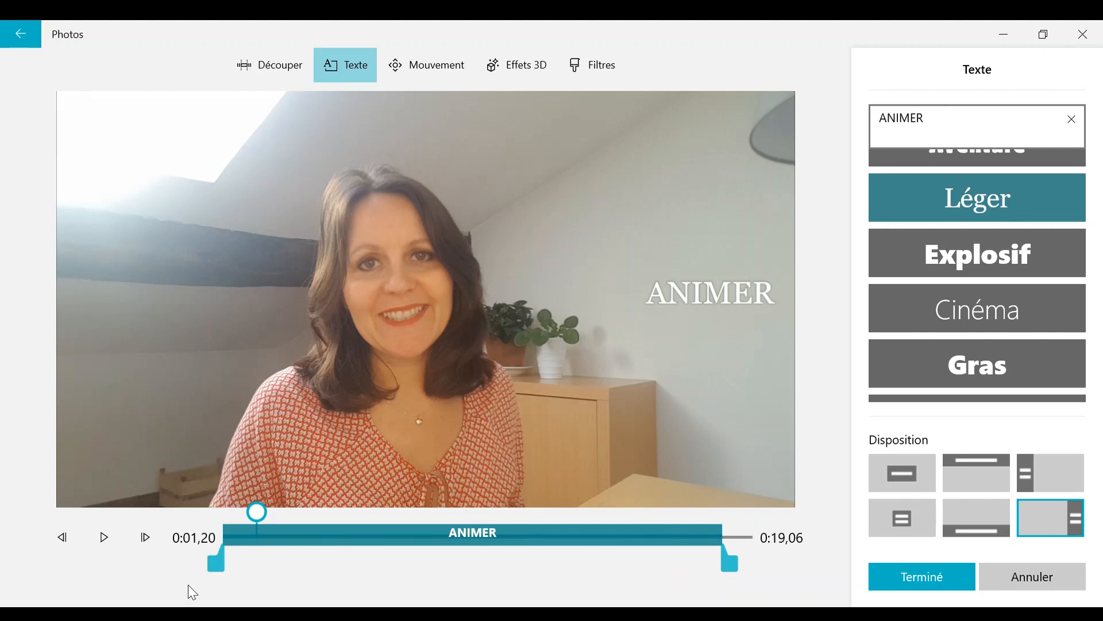
{"action": "left_click_drag", "start_coordinate": [216, 567], "coordinate": [459, 569]}
{"action": "left_click_drag", "start_coordinate": [730, 567], "coordinate": [618, 564]}
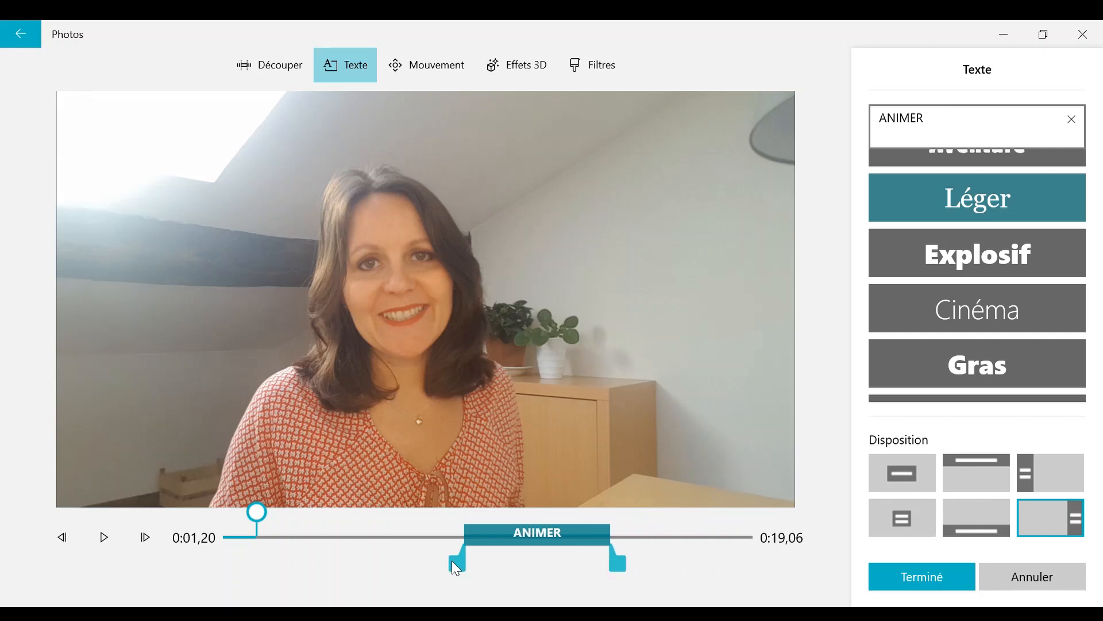
{"action": "left_click_drag", "start_coordinate": [451, 562], "coordinate": [430, 562]}
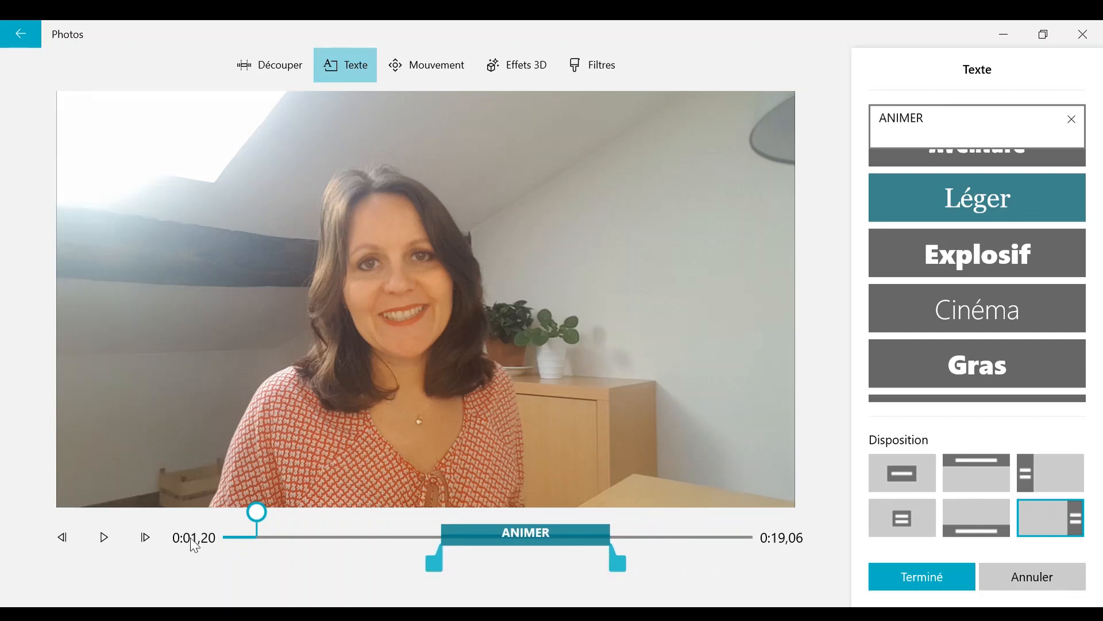
Step: Preview the text timing and shift the ANIMER text's display range to the clip's last part, ending just before its end
{"action": "left_click", "coordinate": [99, 530]}
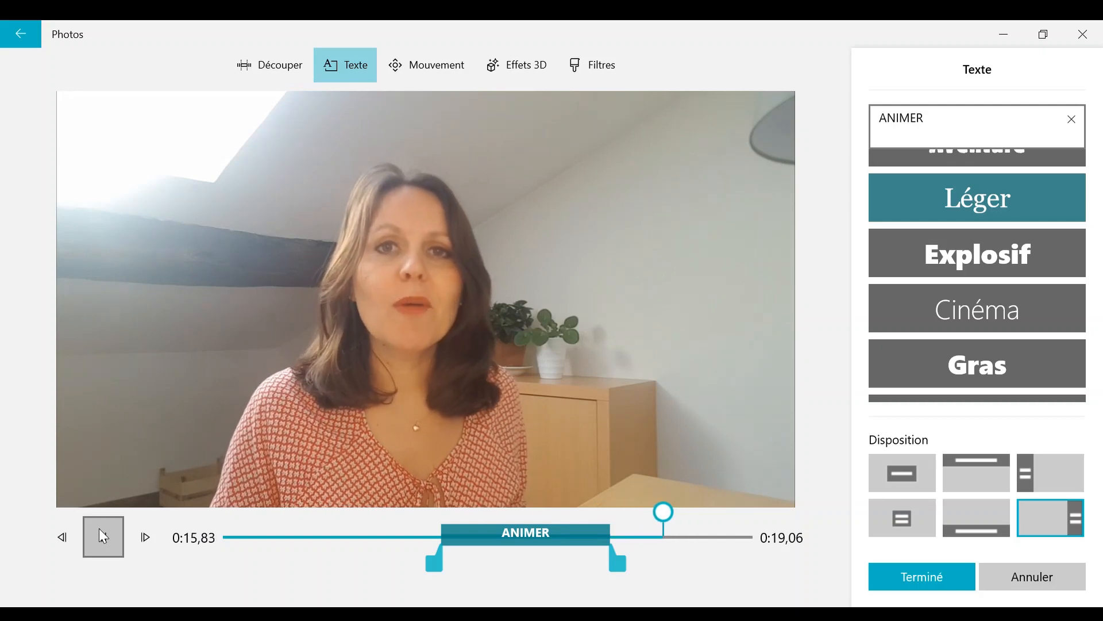
{"action": "left_click", "coordinate": [100, 530]}
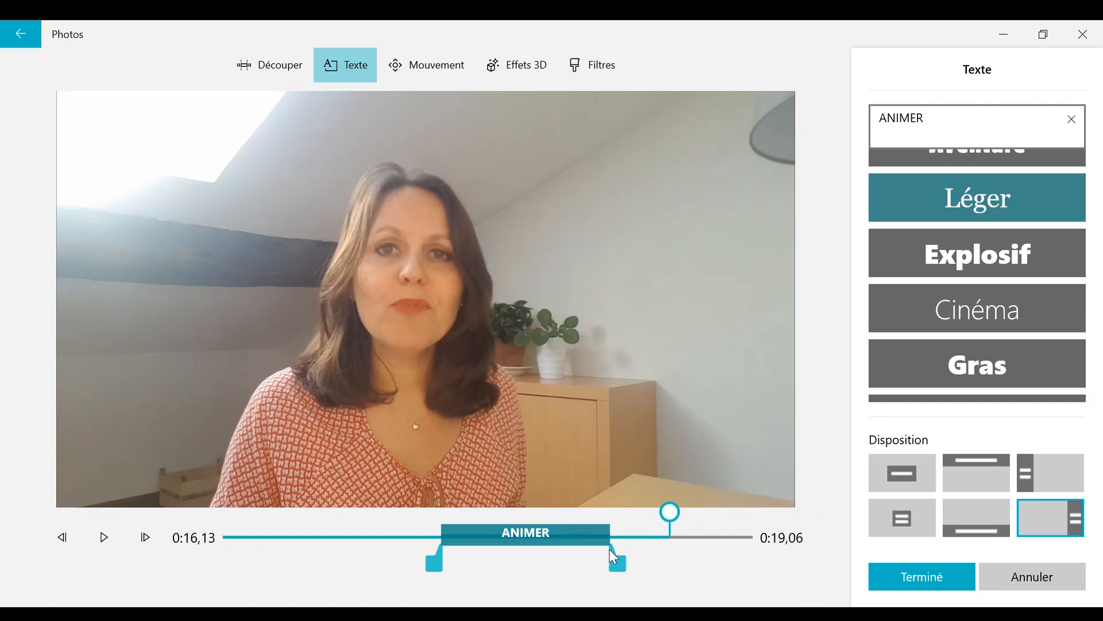
{"action": "left_click_drag", "start_coordinate": [617, 564], "coordinate": [749, 563]}
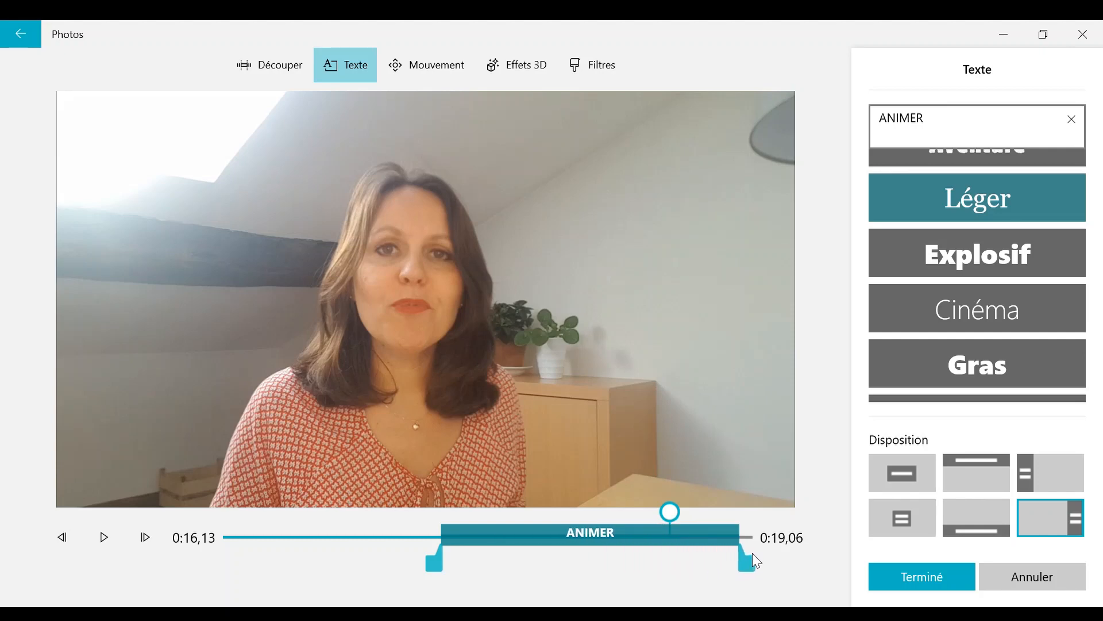
{"action": "left_click_drag", "start_coordinate": [435, 559], "coordinate": [522, 558]}
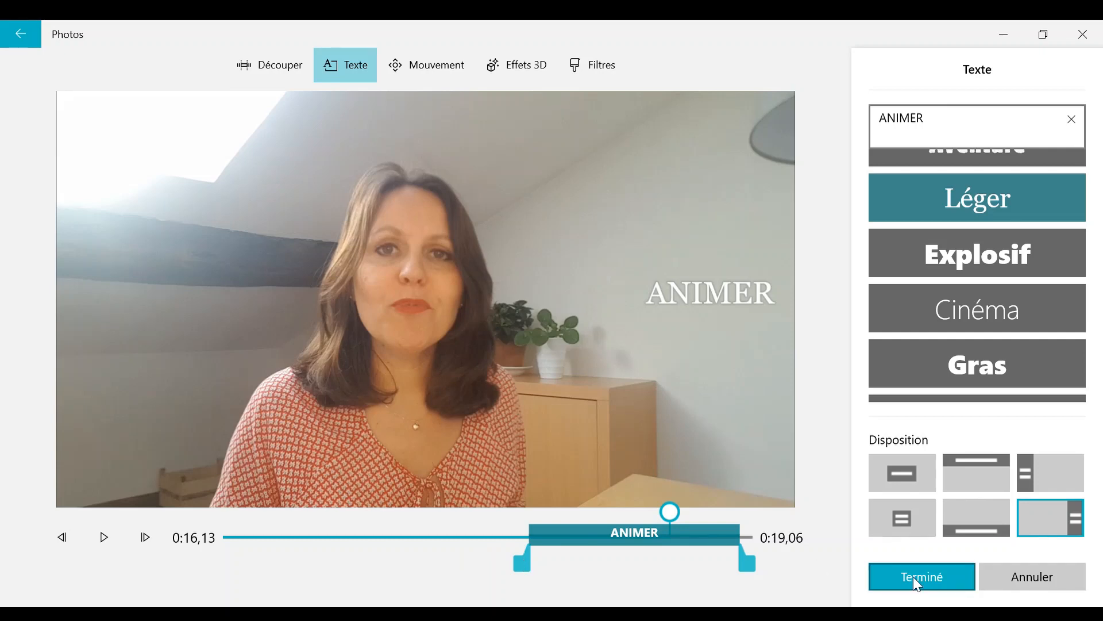
Step: Discard the ANIMER text changes on the presenter clip and return to the storyboard
{"action": "left_click", "coordinate": [1020, 571]}
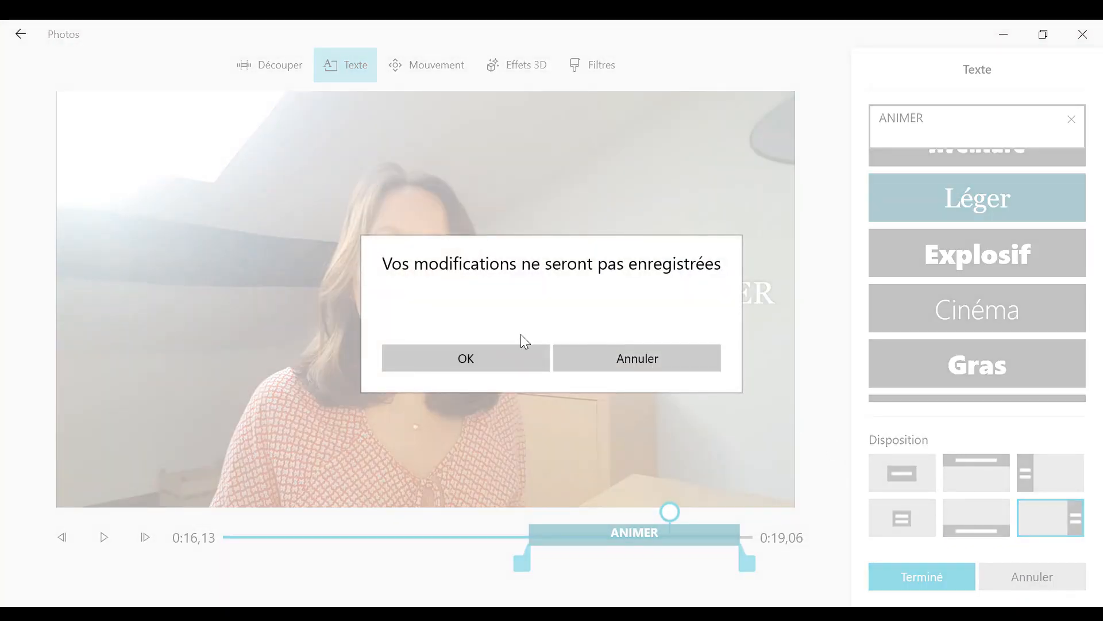
{"action": "left_click", "coordinate": [466, 360]}
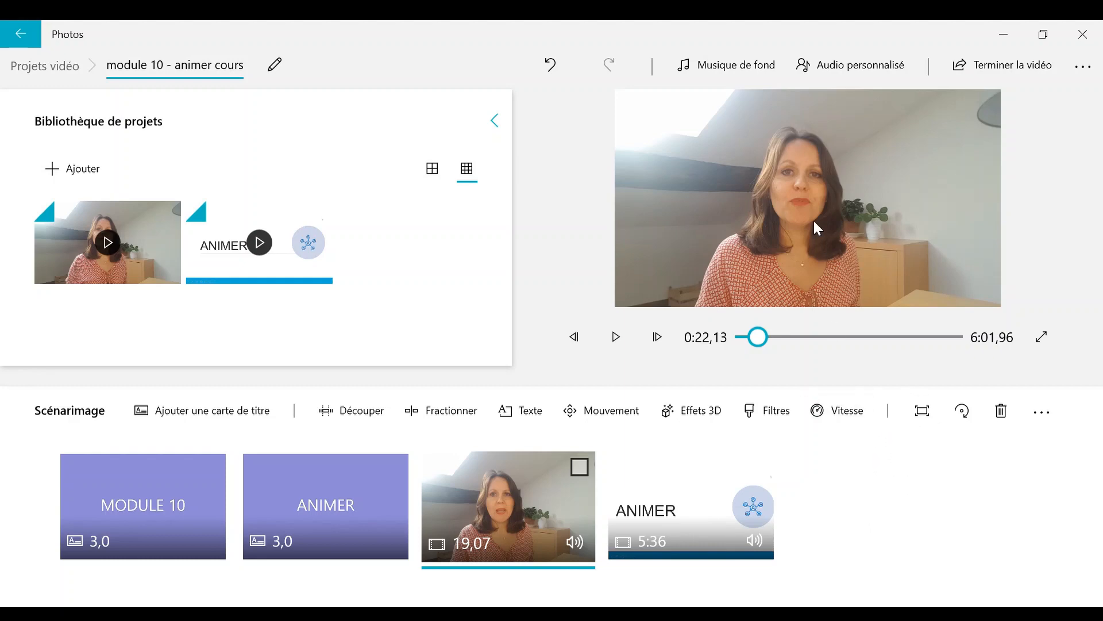
Step: Lower the background music volume to about one seventh of its full level
{"action": "left_click", "coordinate": [739, 70]}
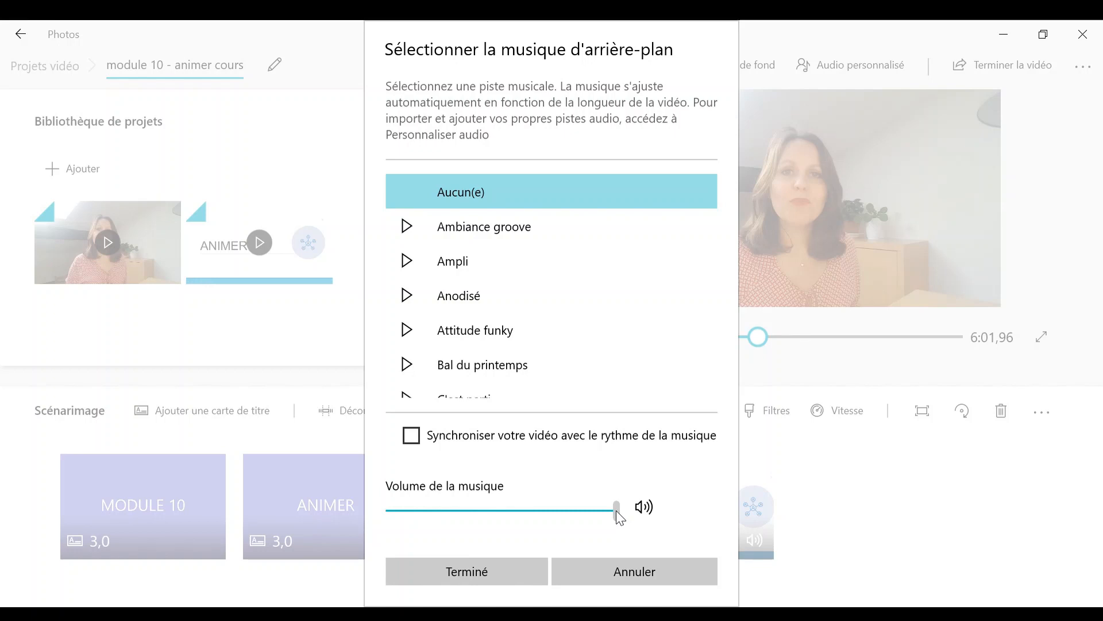
{"action": "left_click_drag", "start_coordinate": [615, 511], "coordinate": [503, 515]}
{"action": "left_click_drag", "start_coordinate": [417, 516], "coordinate": [417, 516]}
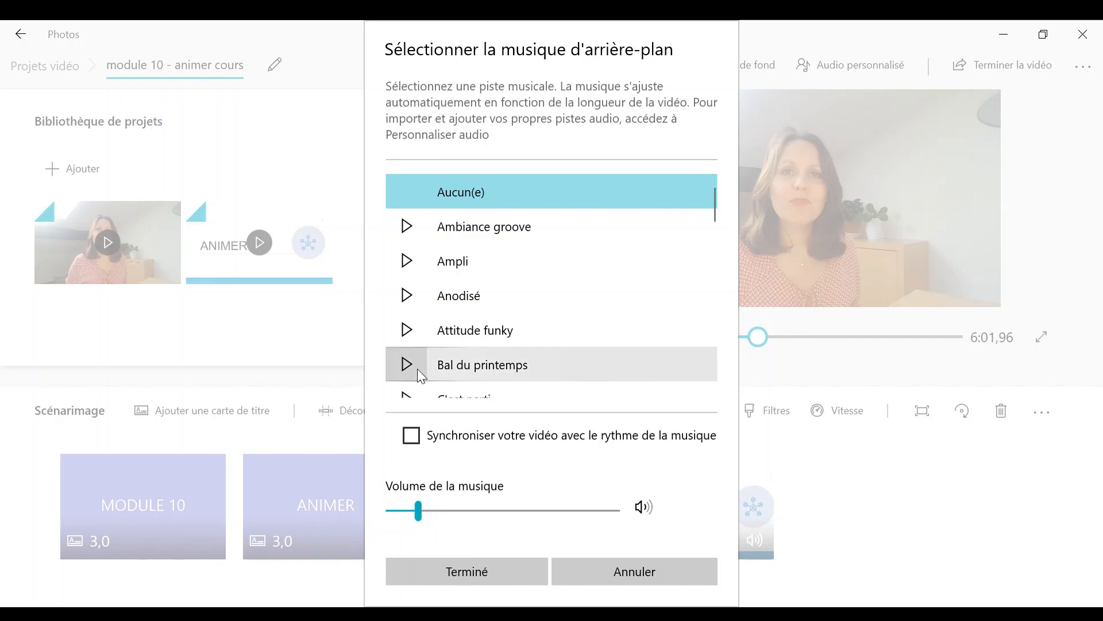
Step: Apply the Ensemble track as background music and synchronise the video with the music's rhythm
{"action": "scroll", "coordinate": [415, 366], "scroll_direction": "down", "scroll_amount": 5}
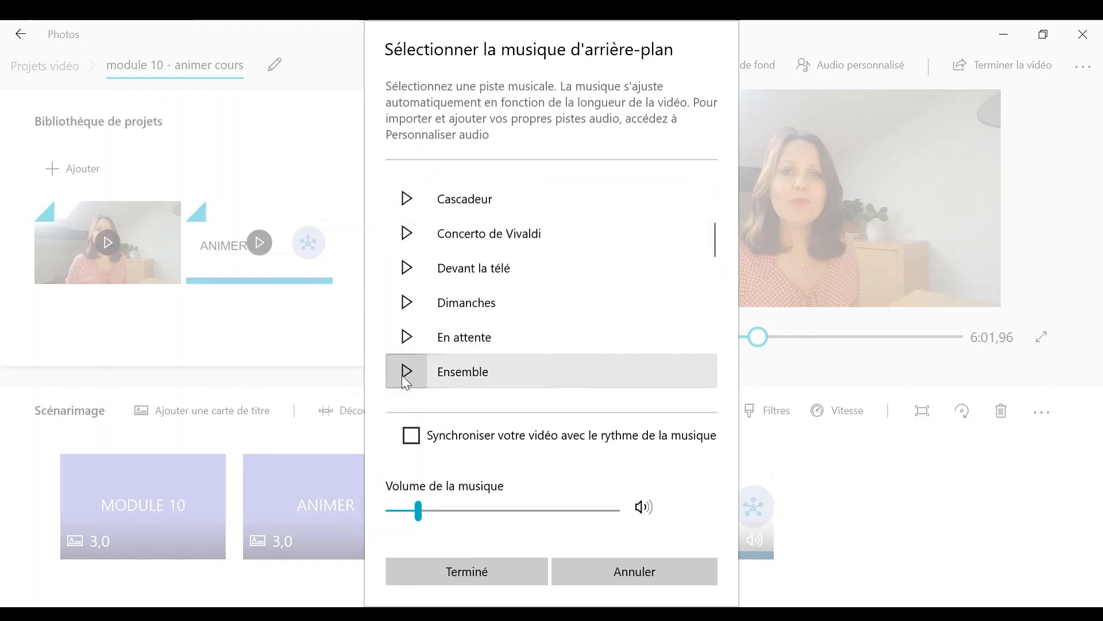
{"action": "left_click", "coordinate": [403, 374]}
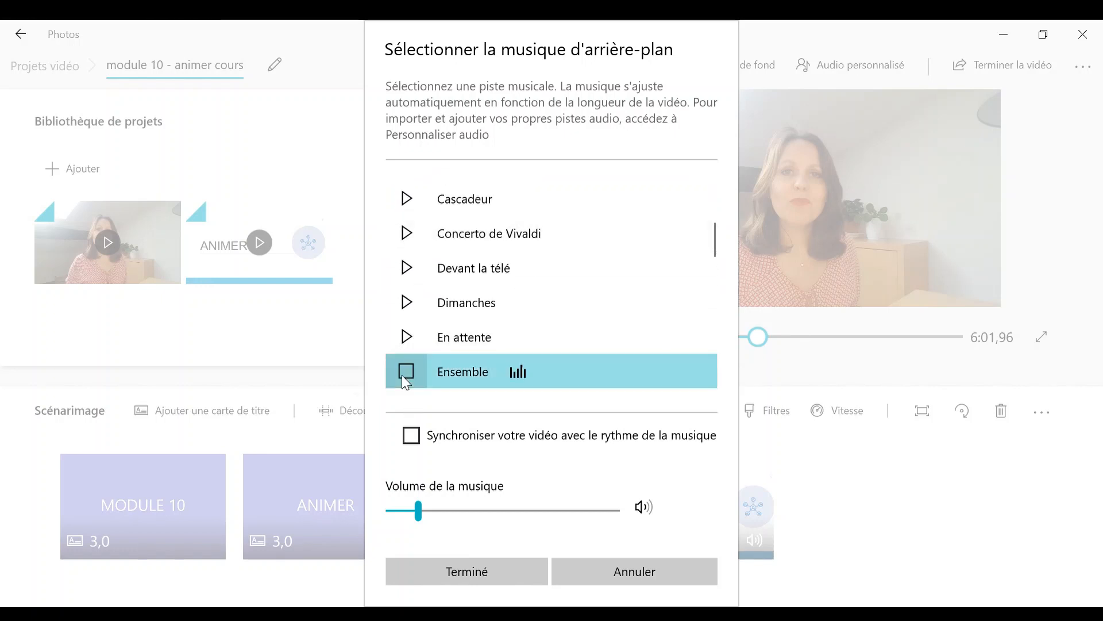
{"action": "left_click", "coordinate": [410, 437]}
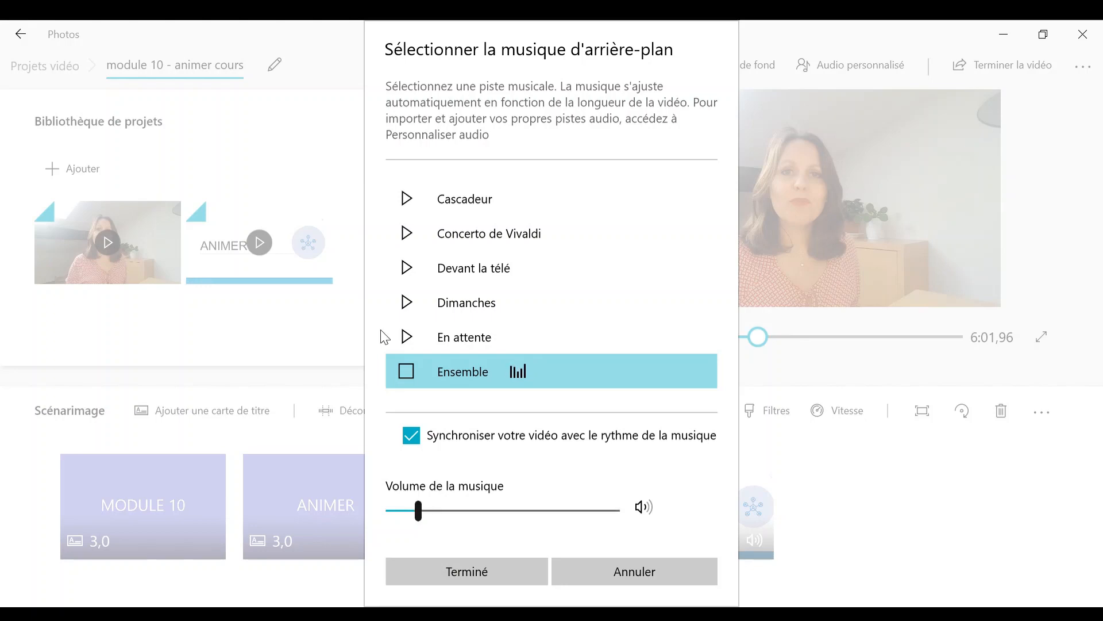
{"action": "left_click", "coordinate": [485, 574]}
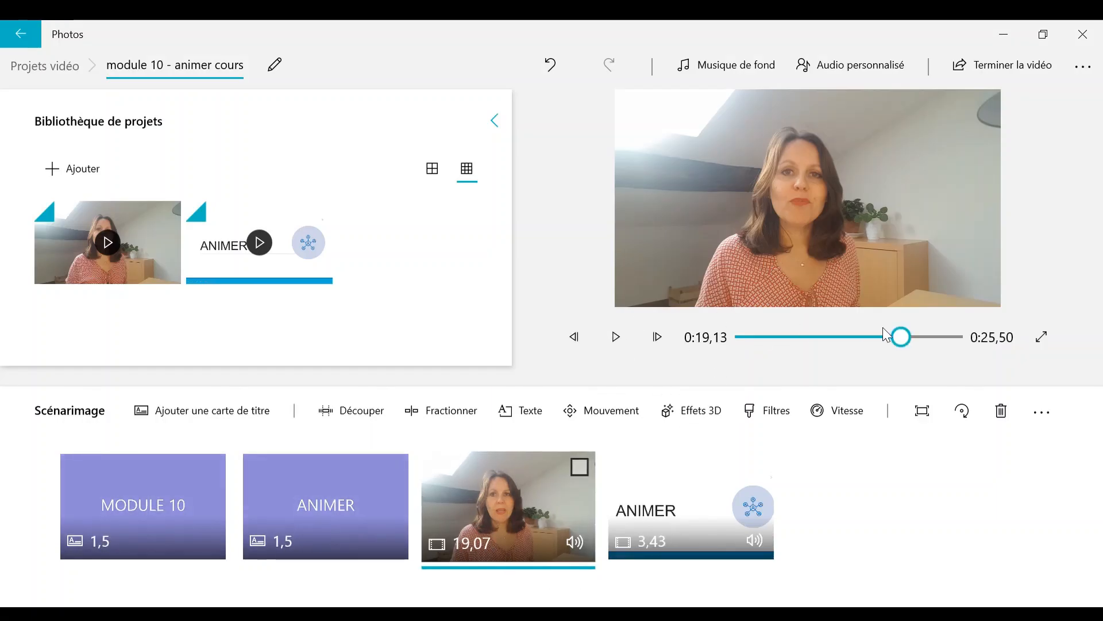
Step: Preview the video with its background music from the start through the title cards into the presenter clip
{"action": "left_click_drag", "start_coordinate": [893, 338], "coordinate": [697, 352]}
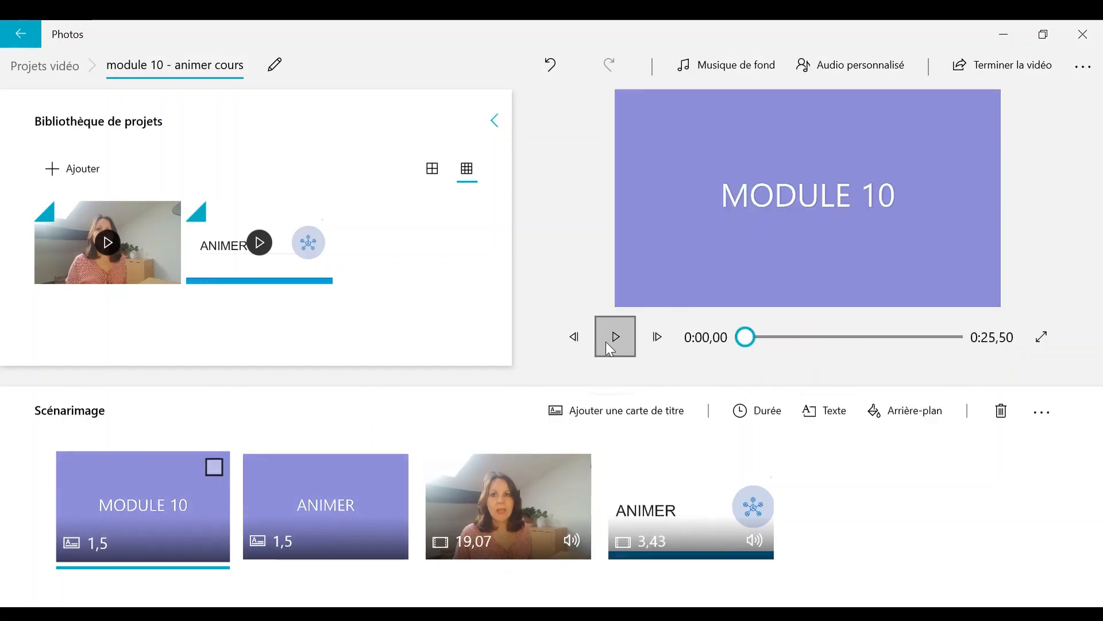
{"action": "left_click", "coordinate": [610, 347]}
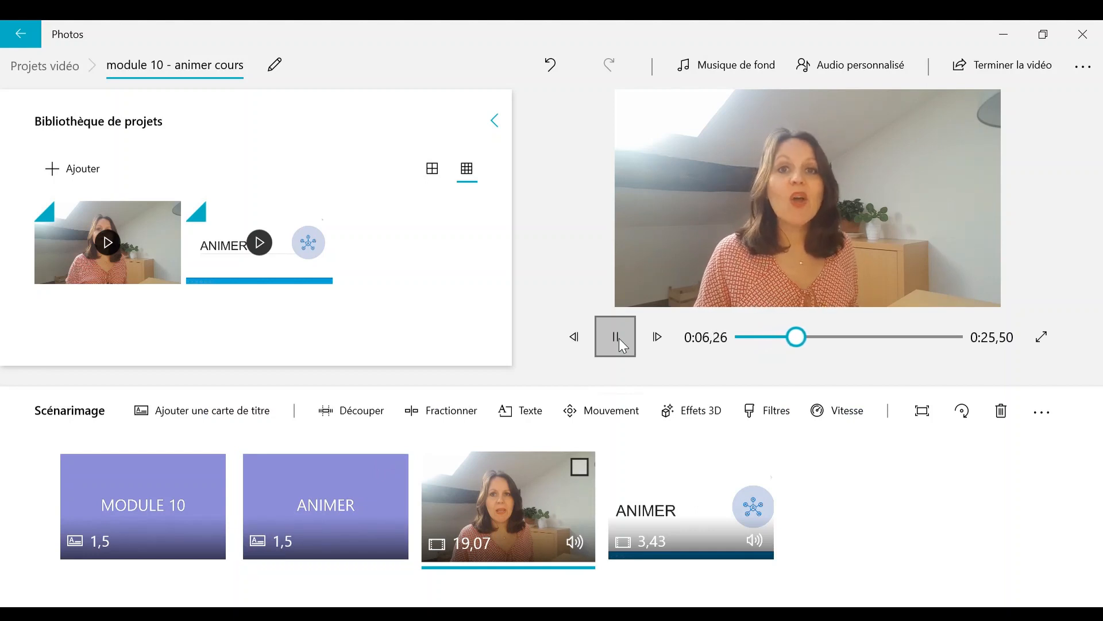
{"action": "left_click", "coordinate": [619, 338]}
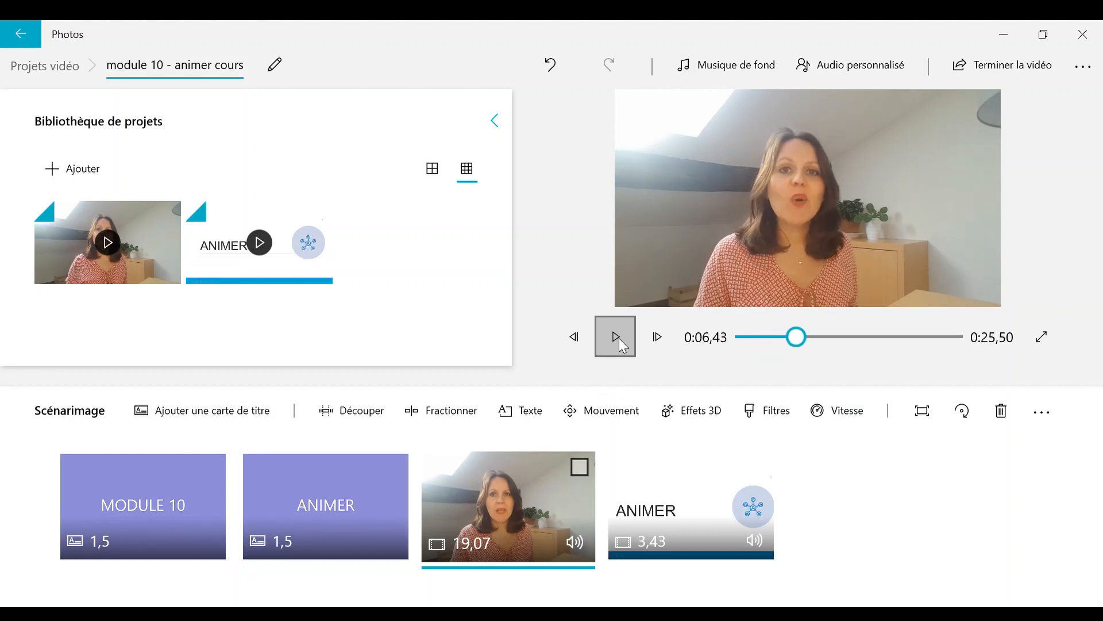
Step: Set the duration of both the ANIMER and MODULE 10 title cards to 3 seconds
{"action": "left_click", "coordinate": [357, 515]}
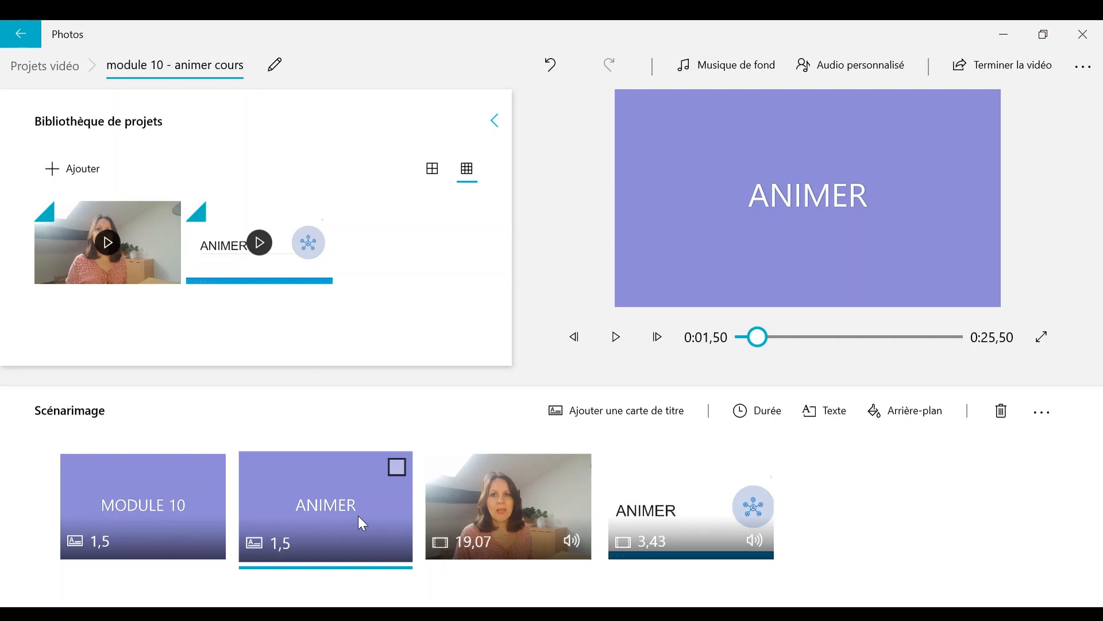
{"action": "left_click", "coordinate": [781, 419]}
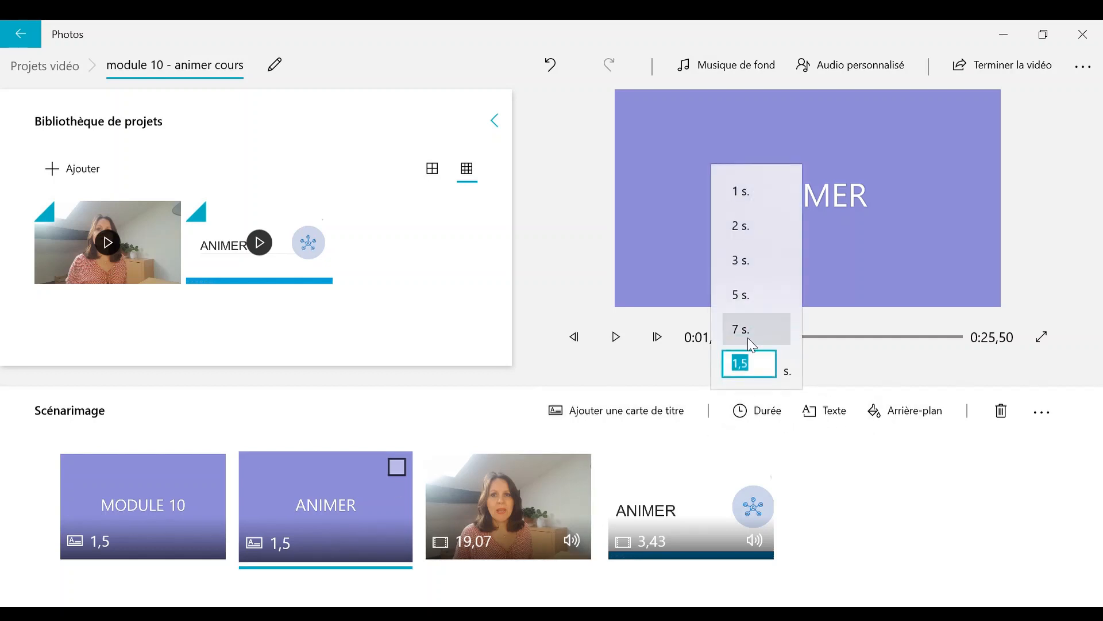
{"action": "left_click", "coordinate": [749, 260]}
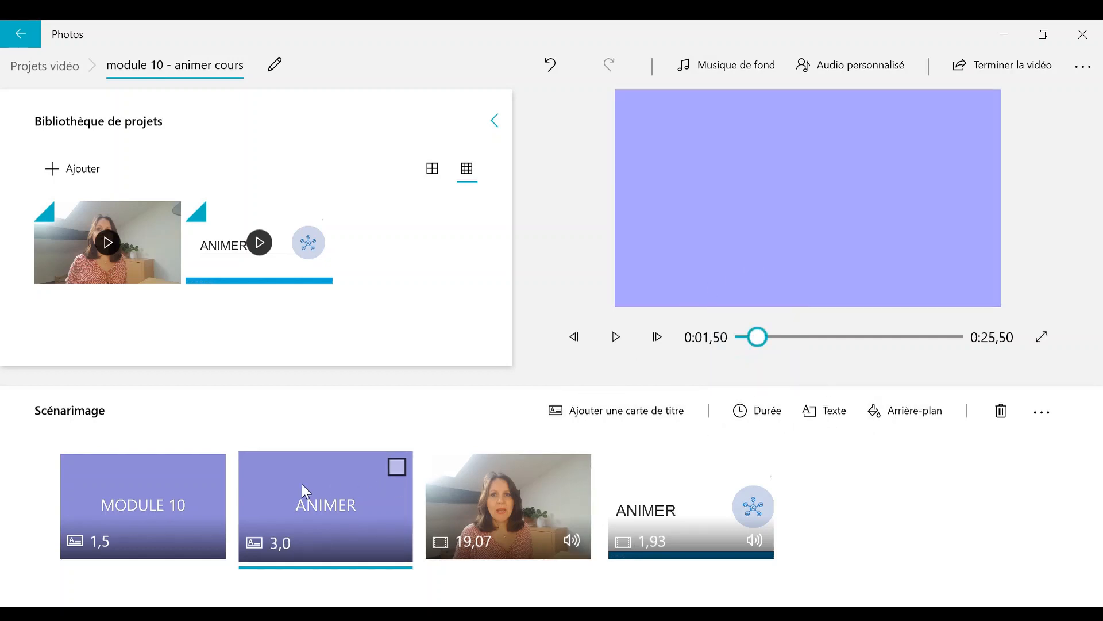
{"action": "left_click", "coordinate": [132, 513]}
{"action": "left_click", "coordinate": [755, 412]}
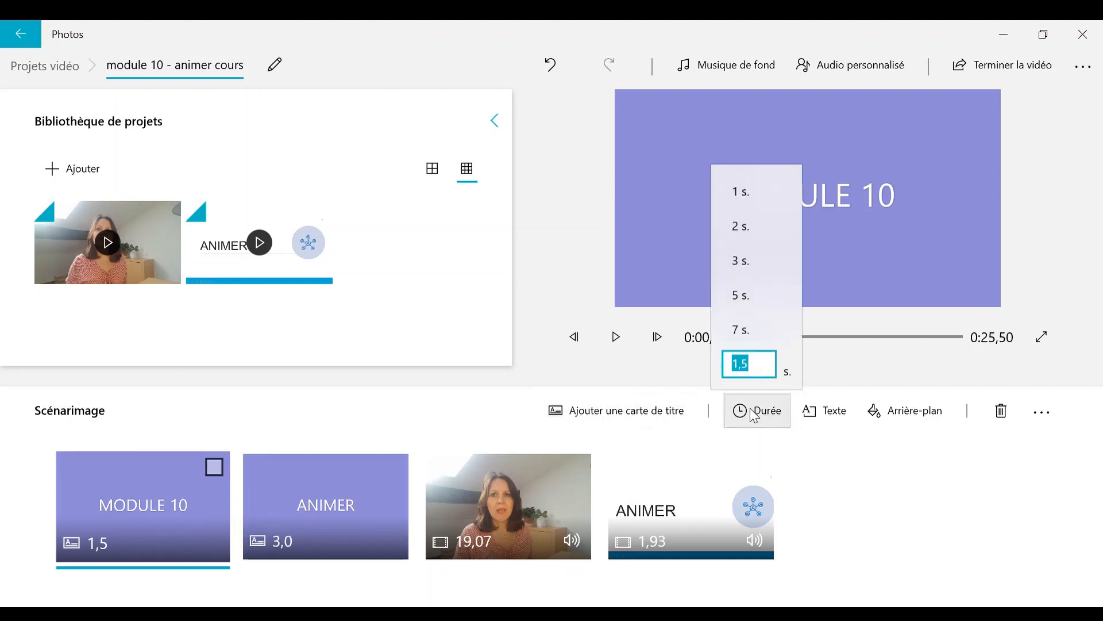
{"action": "left_click", "coordinate": [758, 263]}
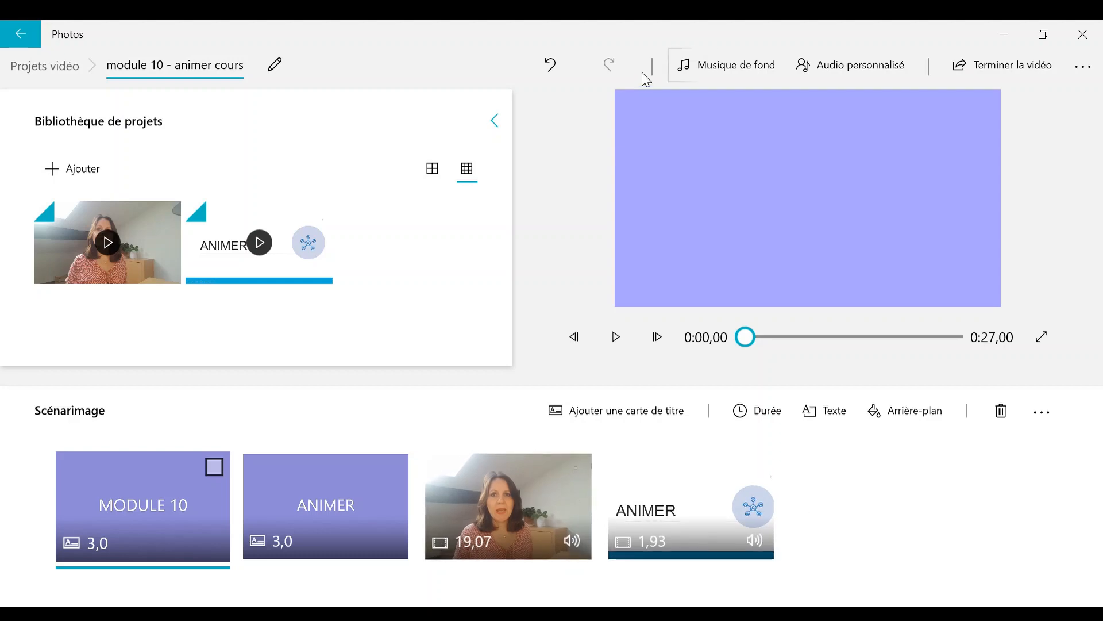
Step: Turn off synchronisation with the music's rhythm and set the background music to Aucun(e)
{"action": "left_click", "coordinate": [675, 65]}
{"action": "left_click", "coordinate": [410, 435]}
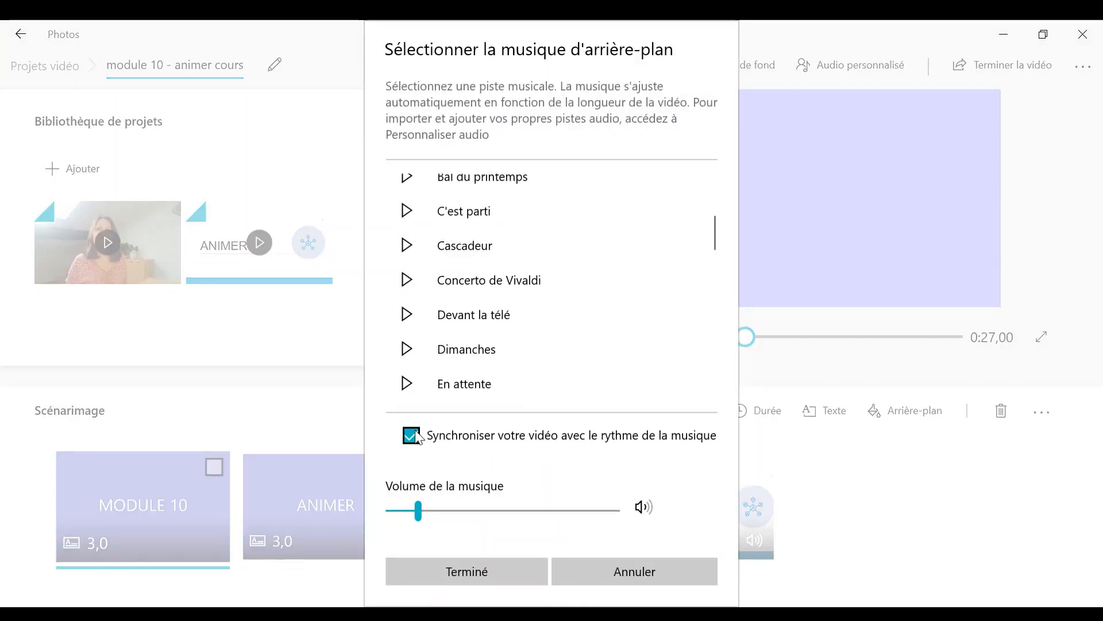
{"action": "scroll", "coordinate": [411, 250], "scroll_direction": "up", "scroll_amount": 3}
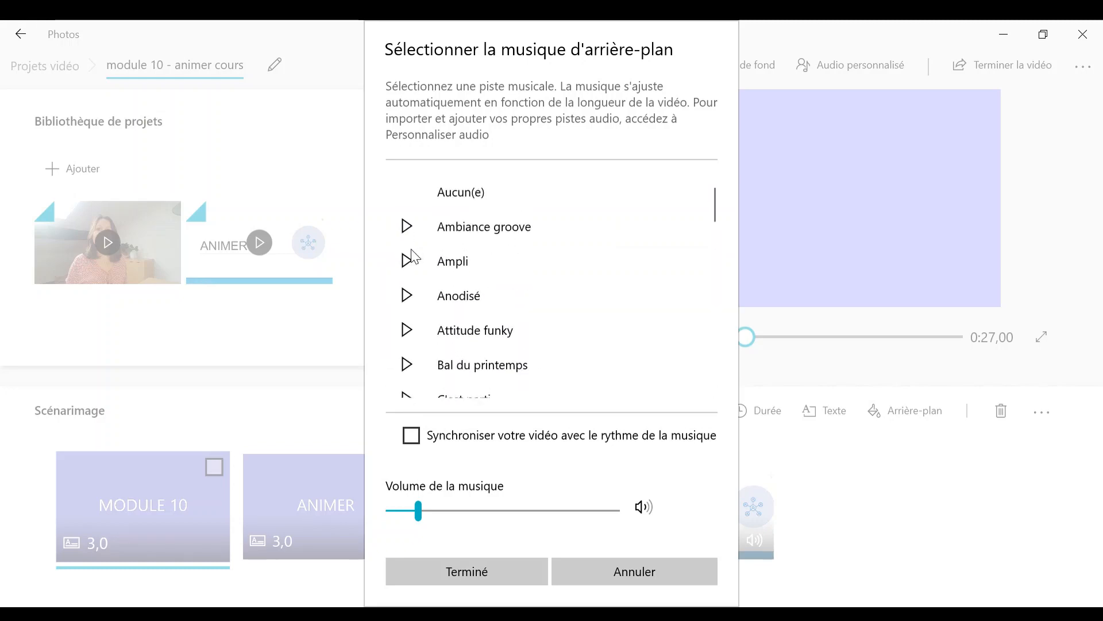
{"action": "left_click", "coordinate": [424, 194]}
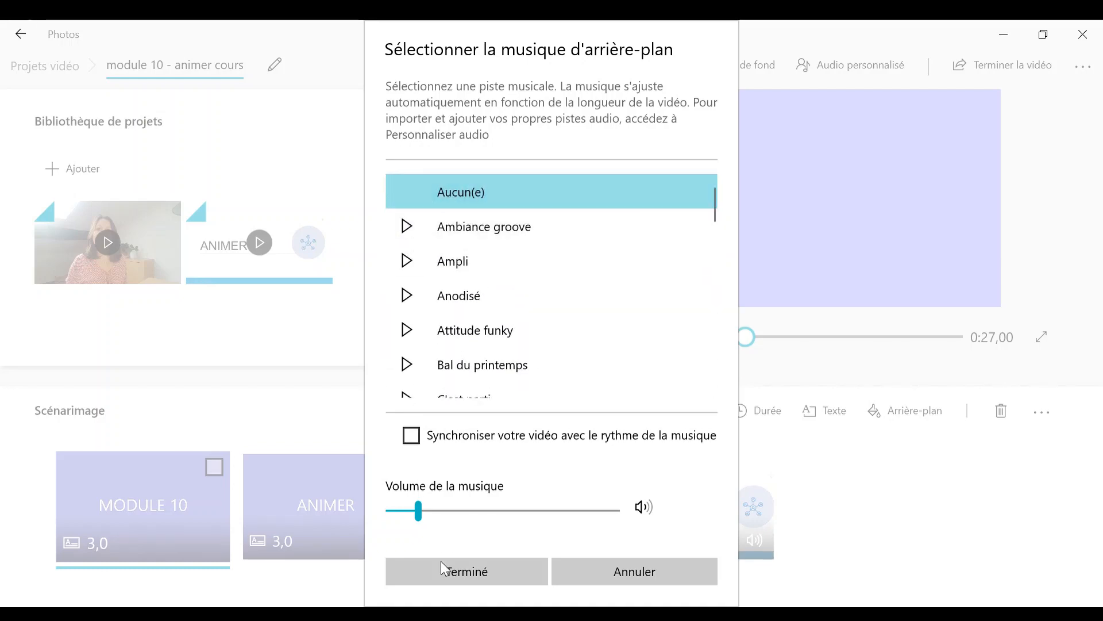
{"action": "left_click", "coordinate": [461, 573]}
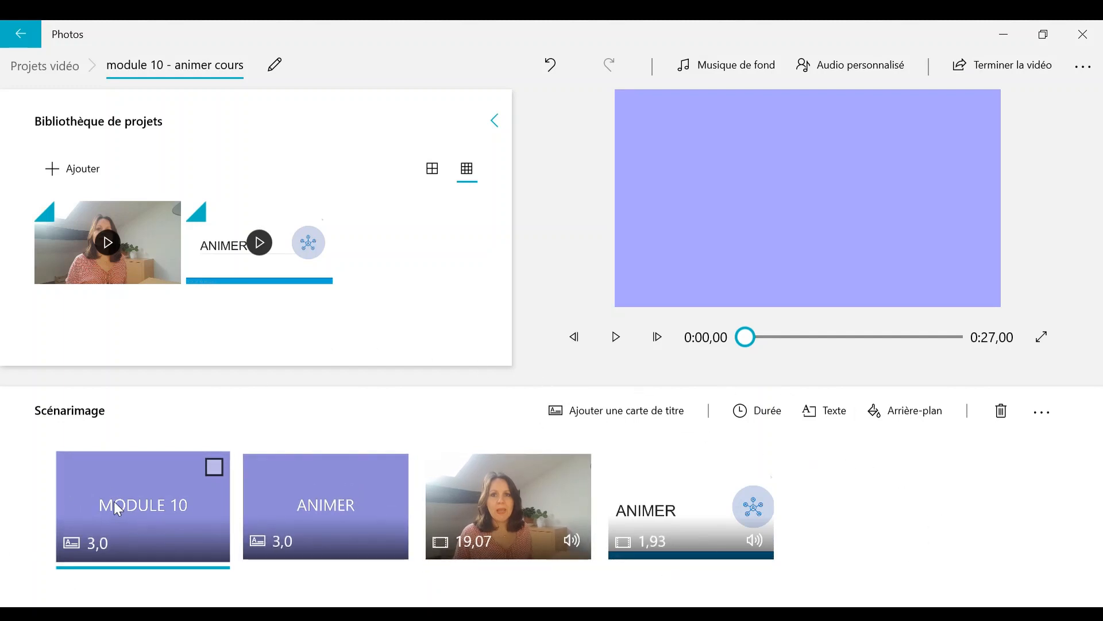
Step: Start exporting the finished video at Haute 1 080 pixels quality
{"action": "left_click", "coordinate": [996, 72]}
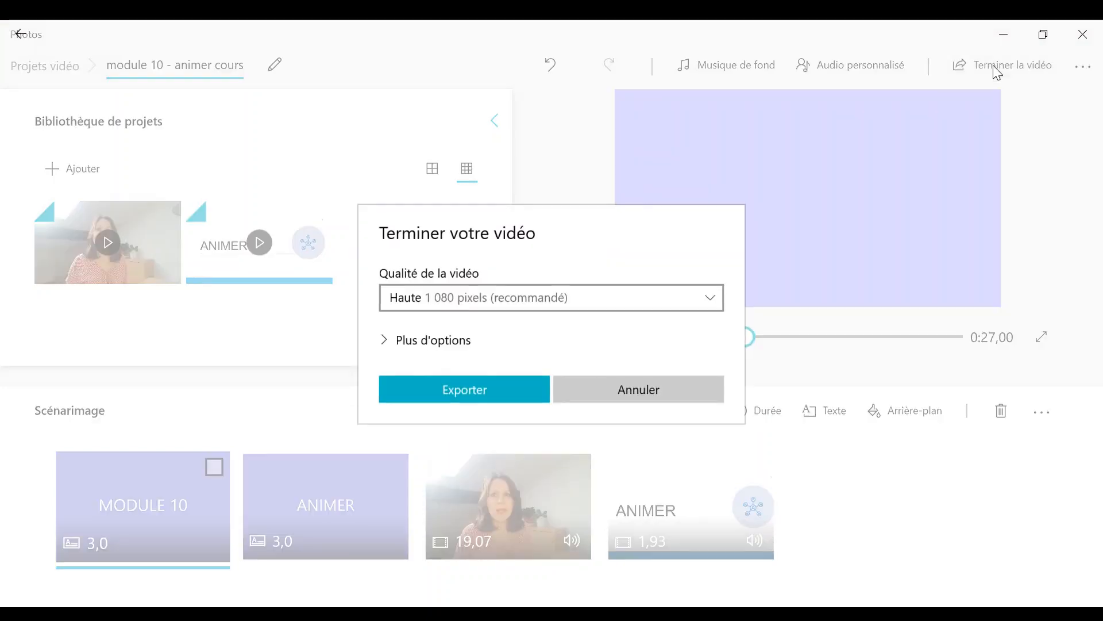
{"action": "left_click", "coordinate": [598, 295]}
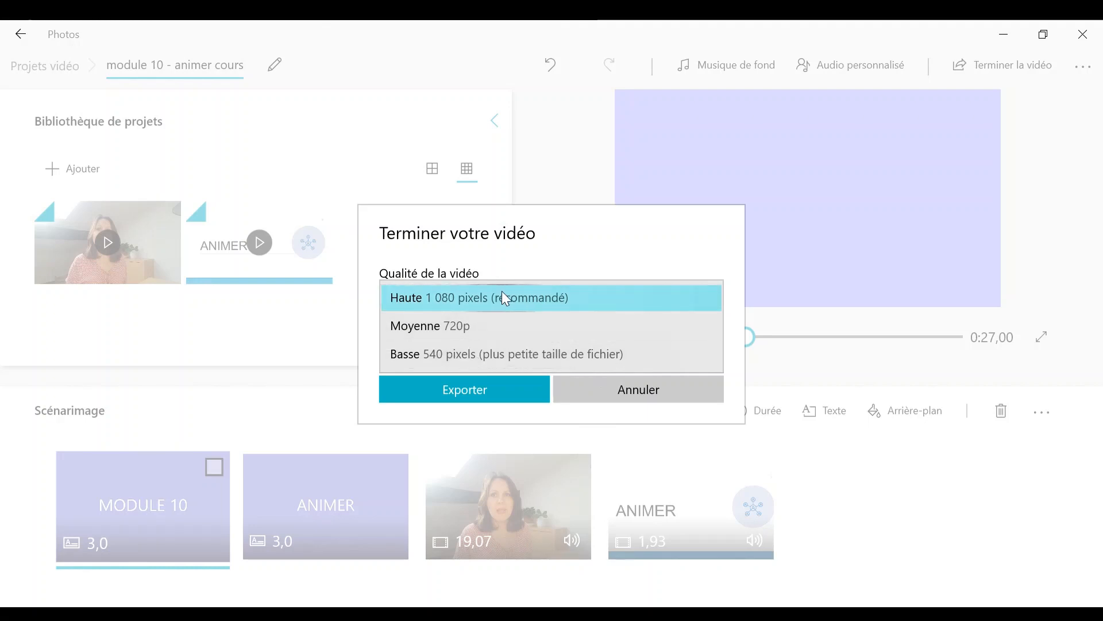
{"action": "left_click", "coordinate": [444, 297]}
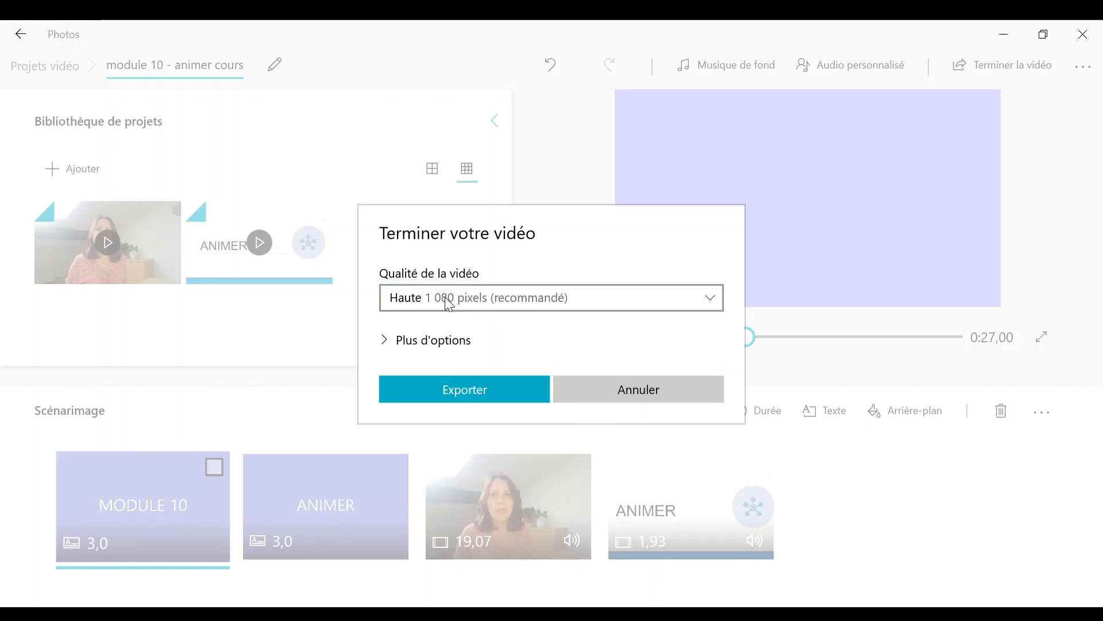
{"action": "left_click", "coordinate": [470, 387]}
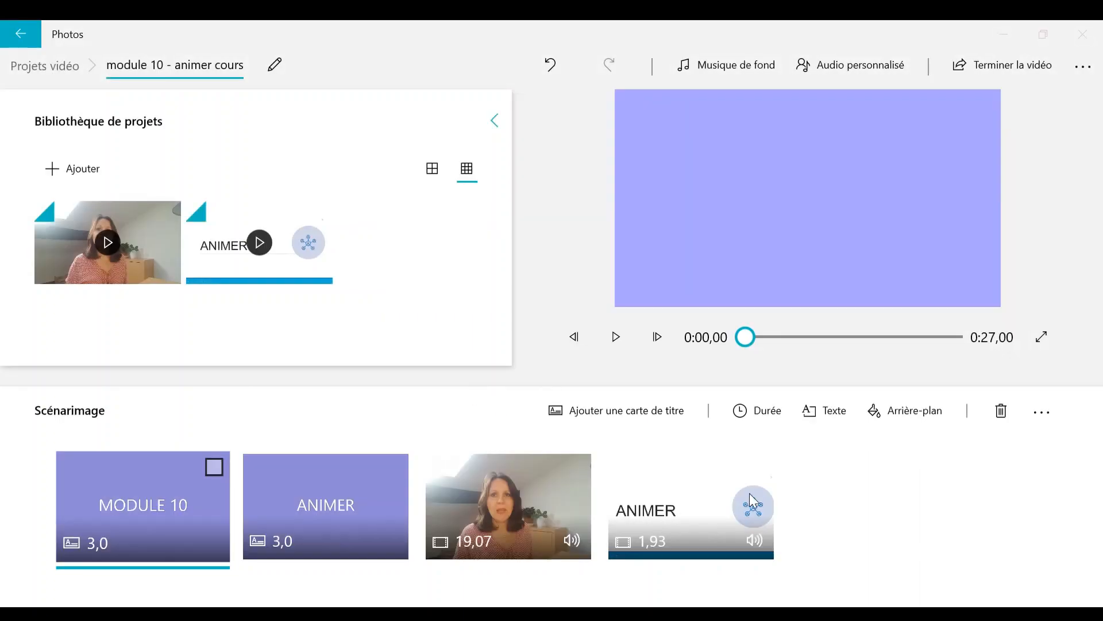